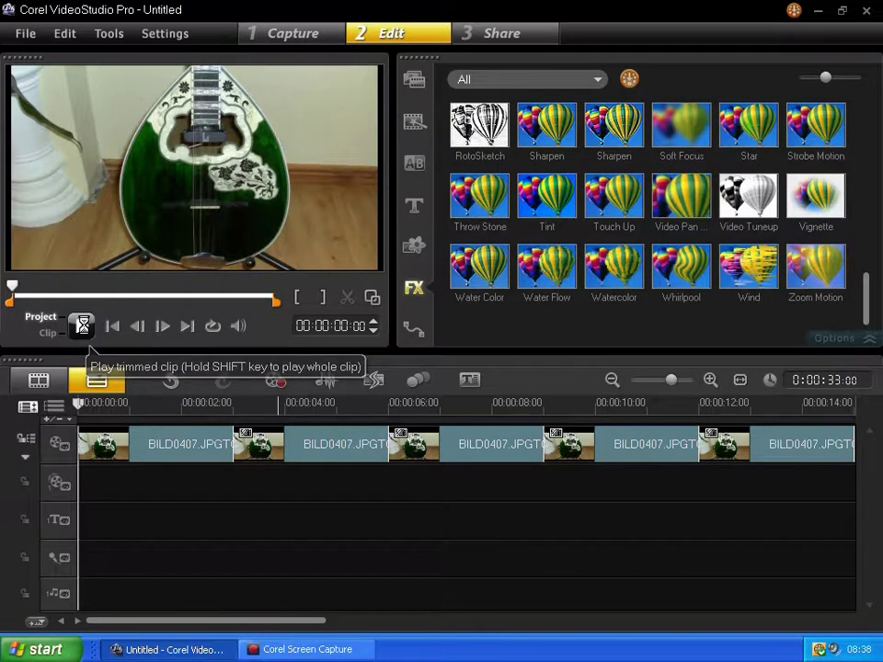
Step: Apply the Cropping filter to the first photo clip on the video track and play the clip back
click(82, 325)
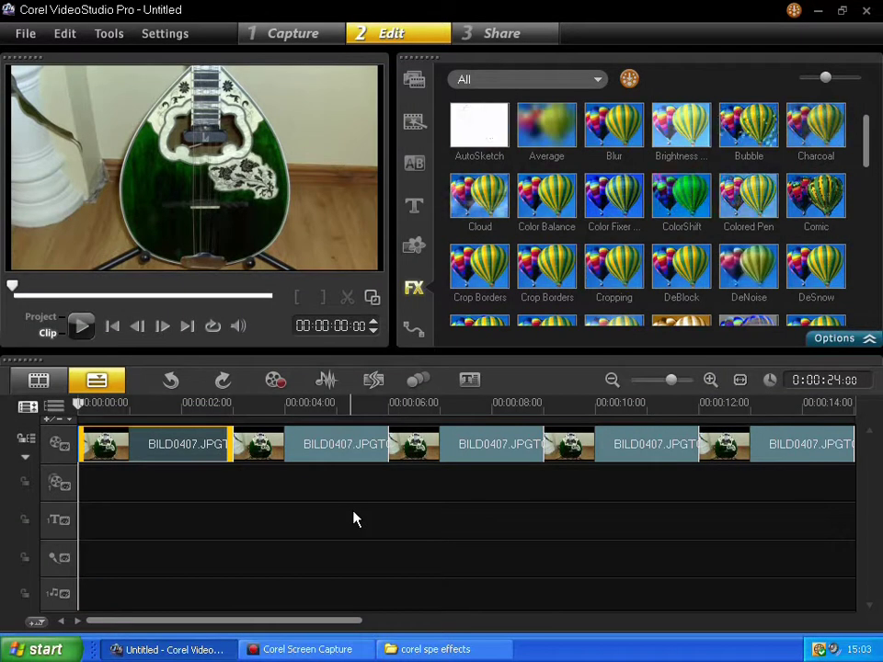
drag(614, 276, 175, 435)
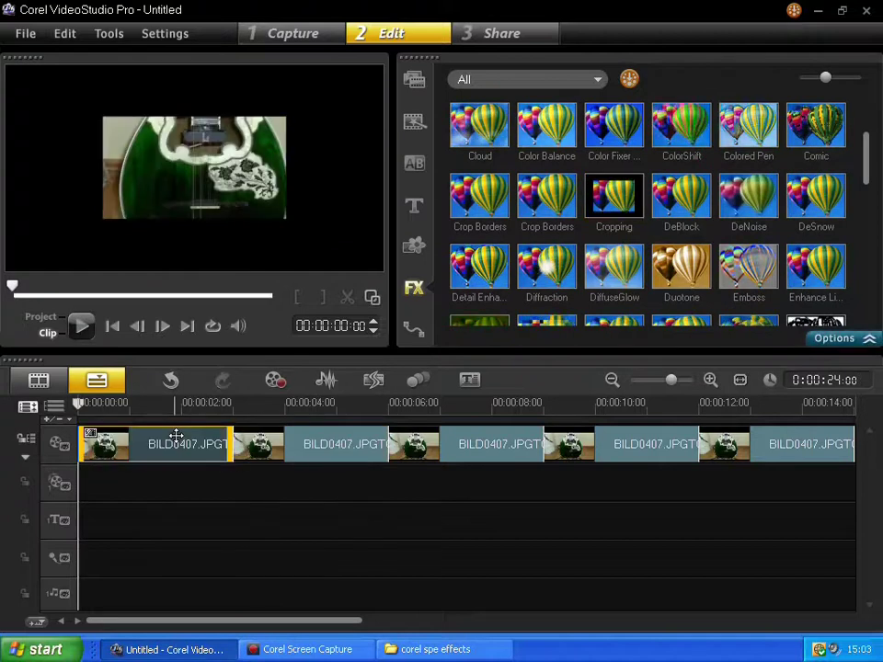
click(81, 327)
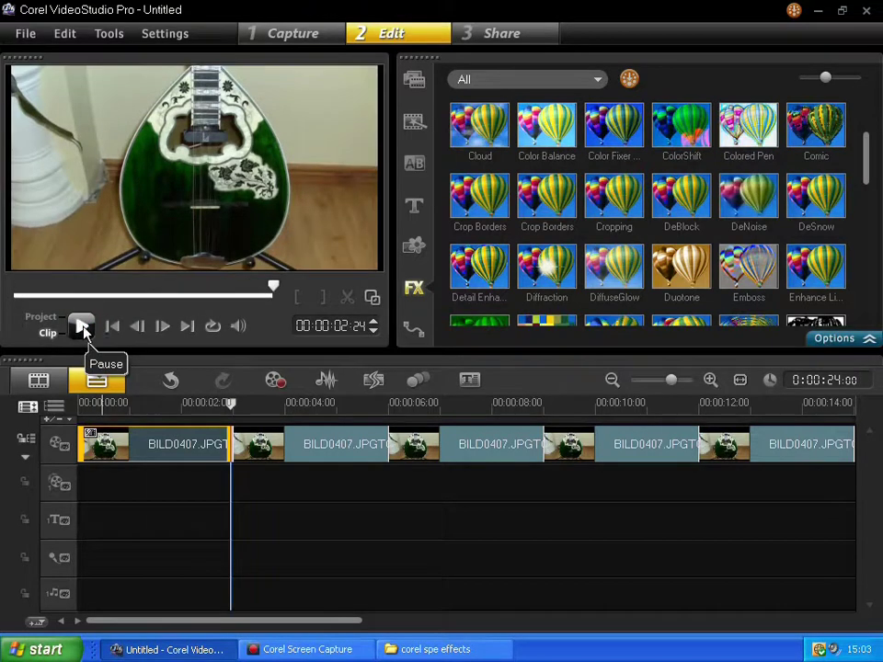
click(81, 328)
click(112, 327)
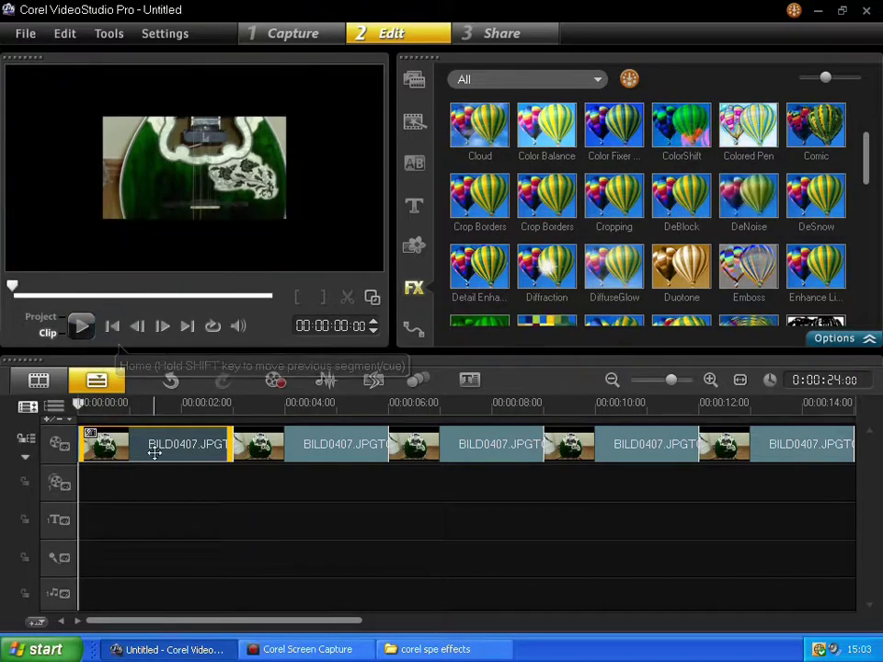
Step: Open the custom settings of the clip's Cropping filter and play its default animation
double_click(90, 436)
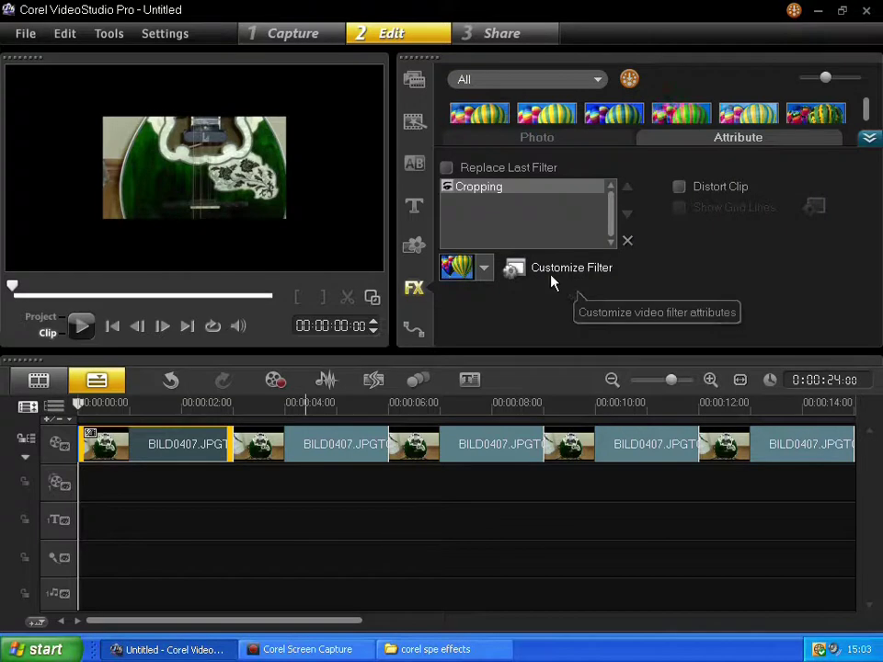
click(510, 268)
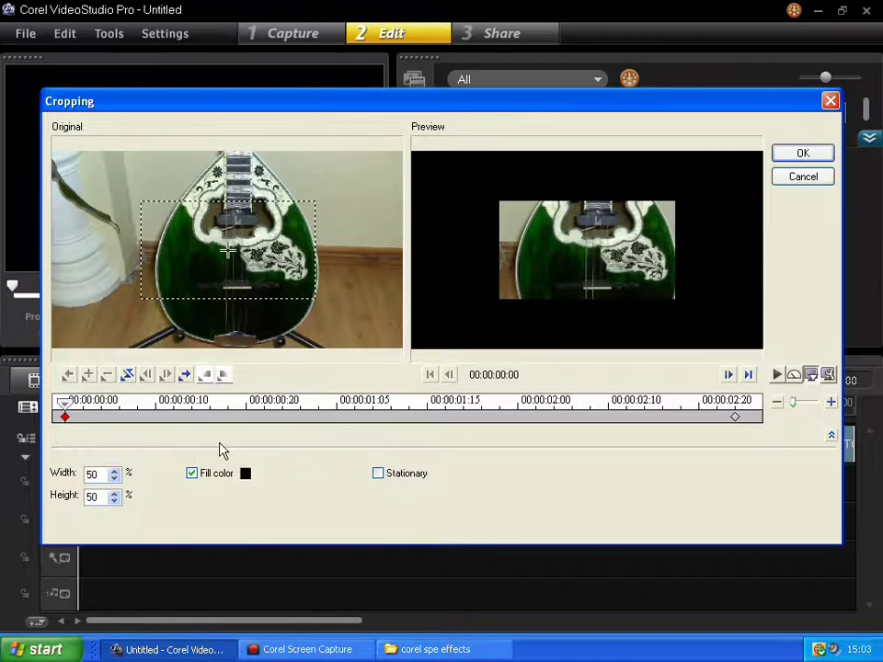
click(777, 377)
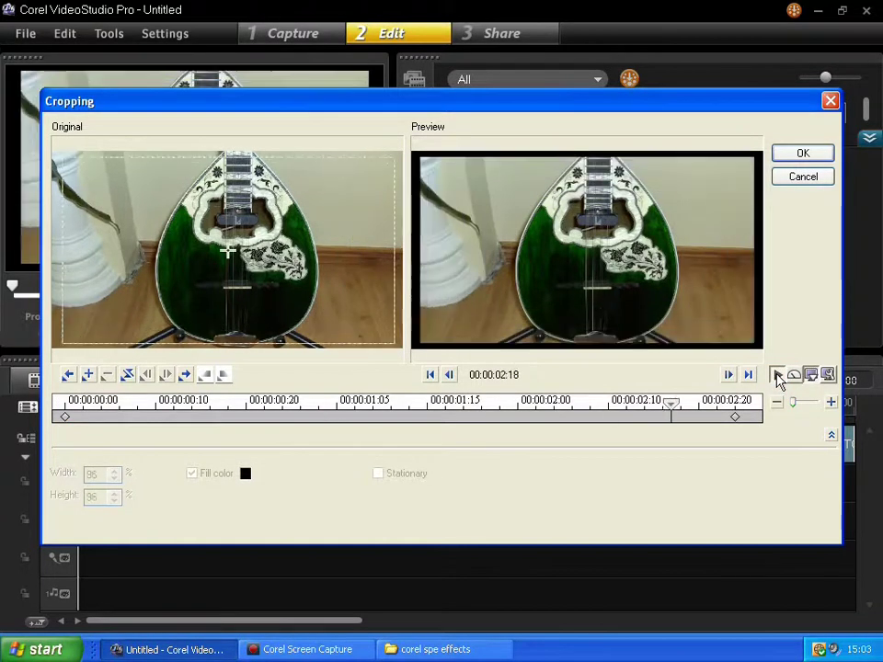
click(777, 377)
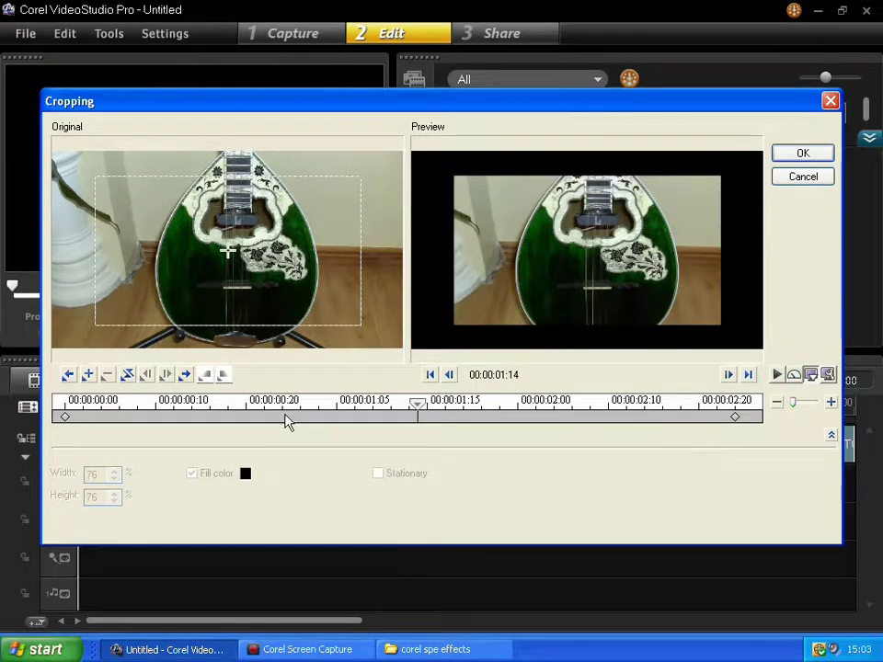
Step: Sample the instrument's dark green as the fill color, reverse the keyframes at the start, and preview the crop animation
click(431, 376)
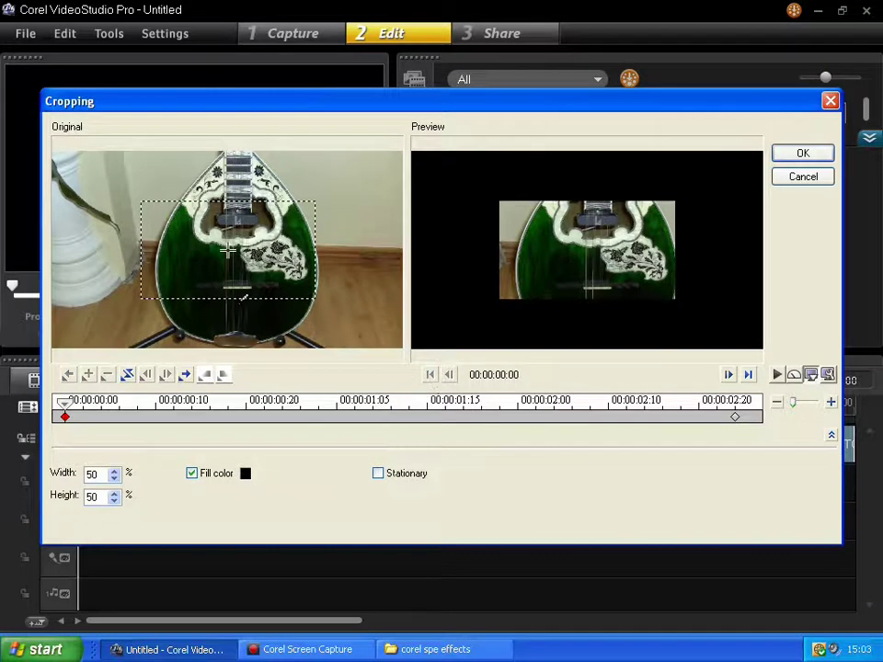
click(258, 241)
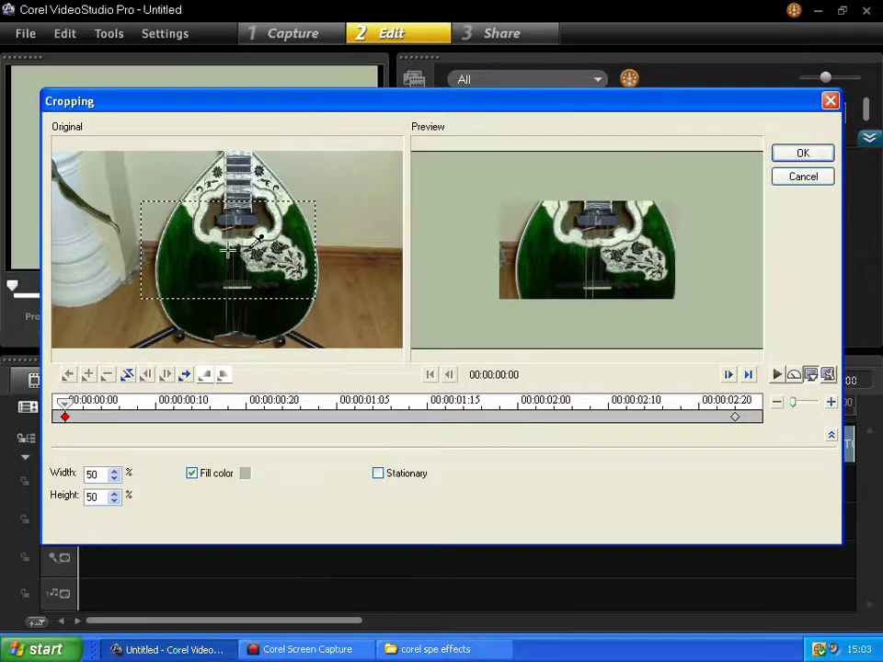
click(281, 279)
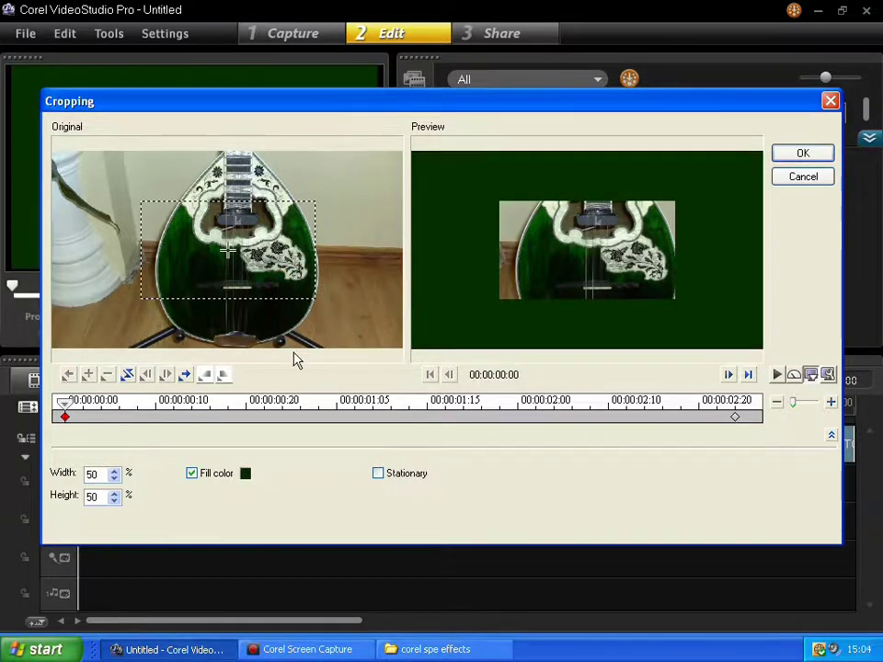
click(130, 378)
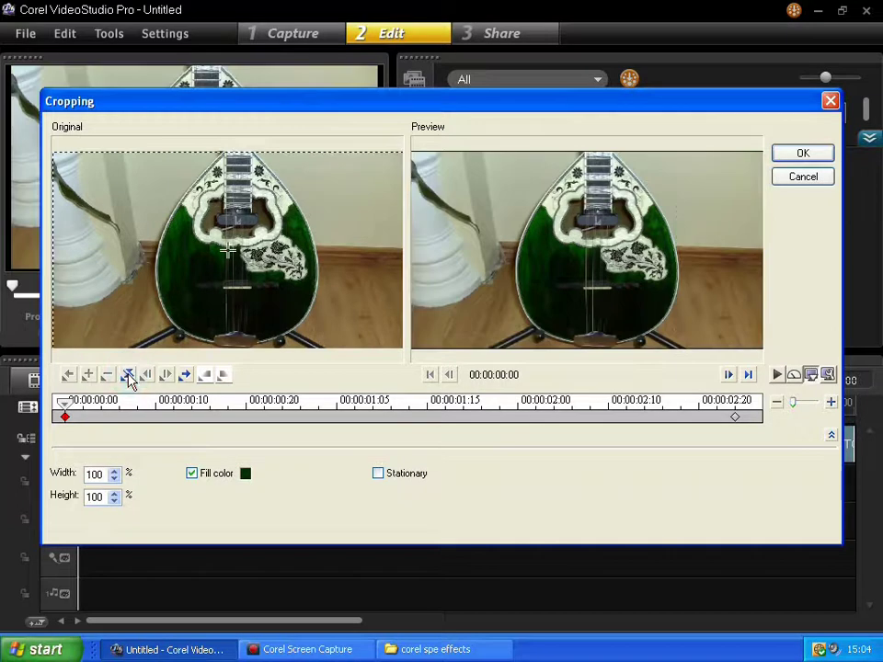
click(777, 377)
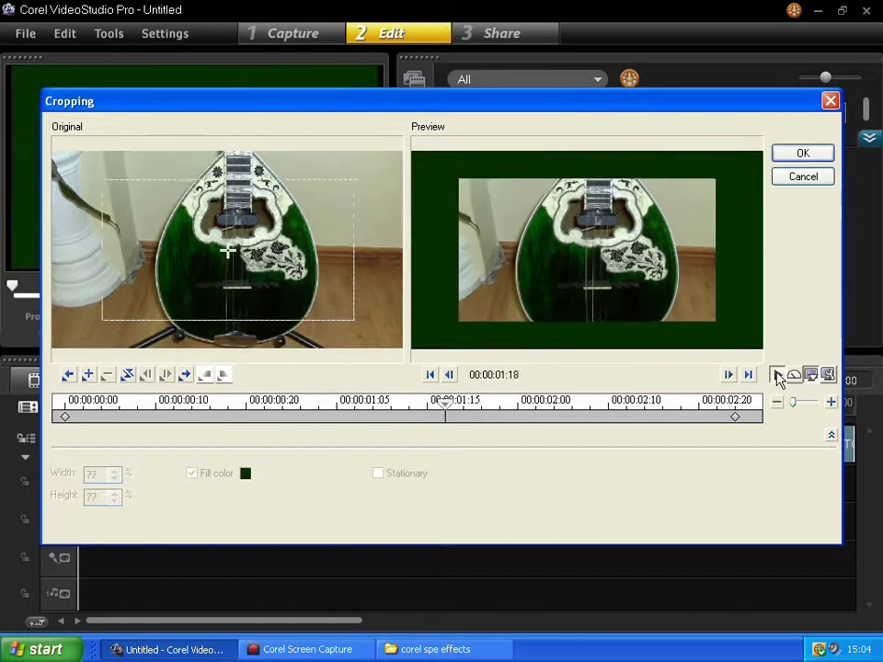
click(777, 375)
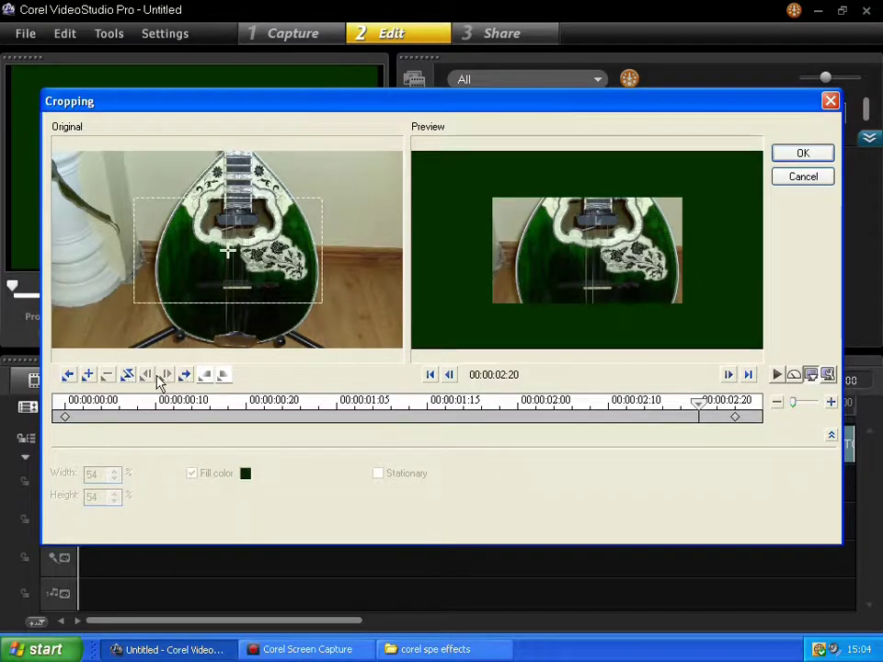
Step: Set the crop fill color to yellow (#FFFF00) at the first keyframe and preview the animation
click(429, 376)
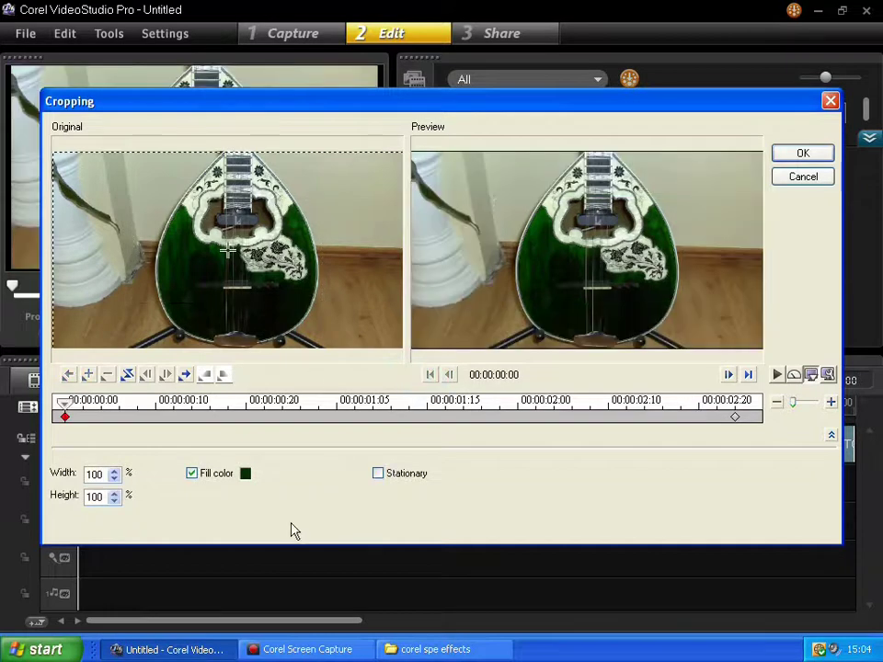
click(246, 474)
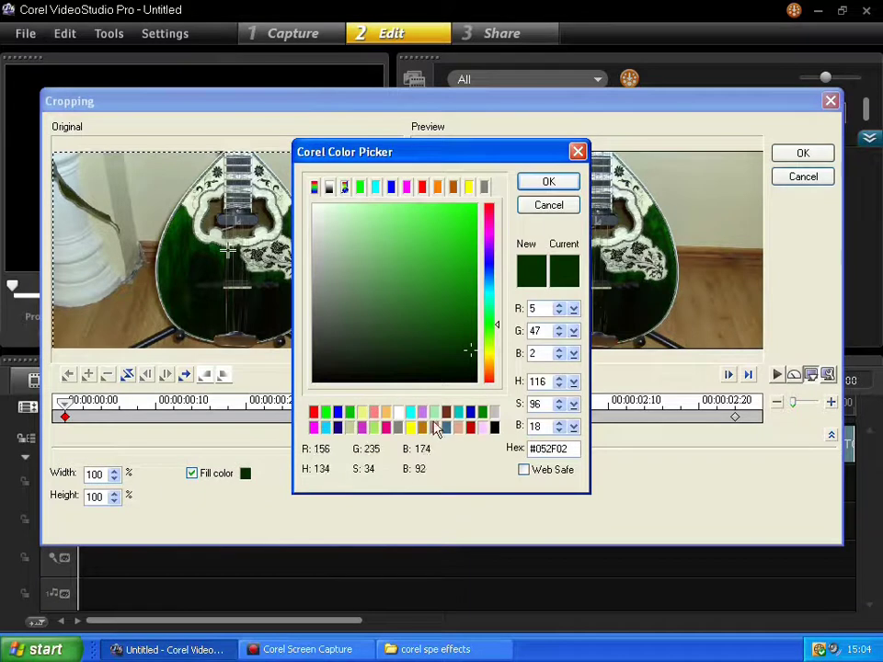
click(411, 427)
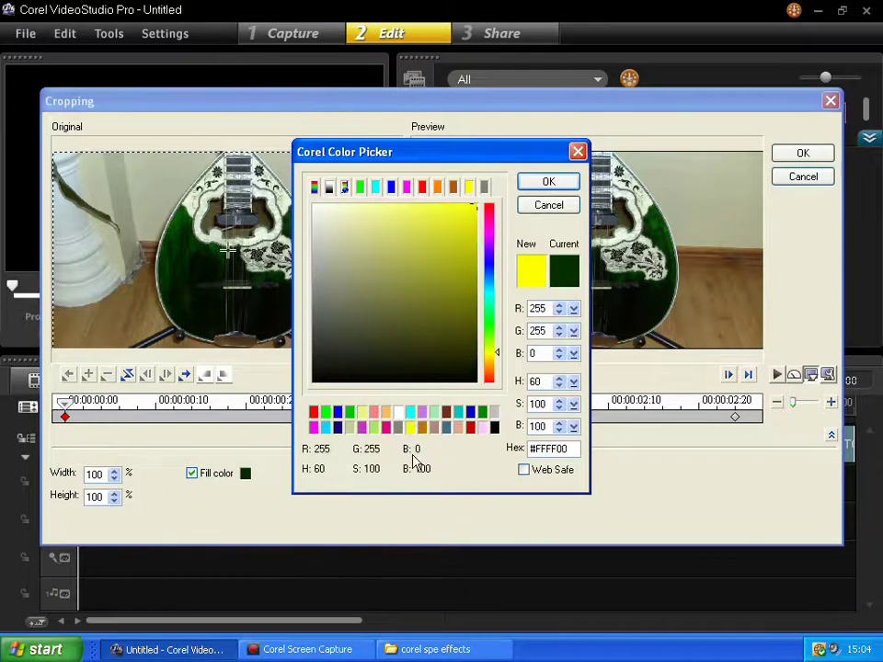
click(548, 184)
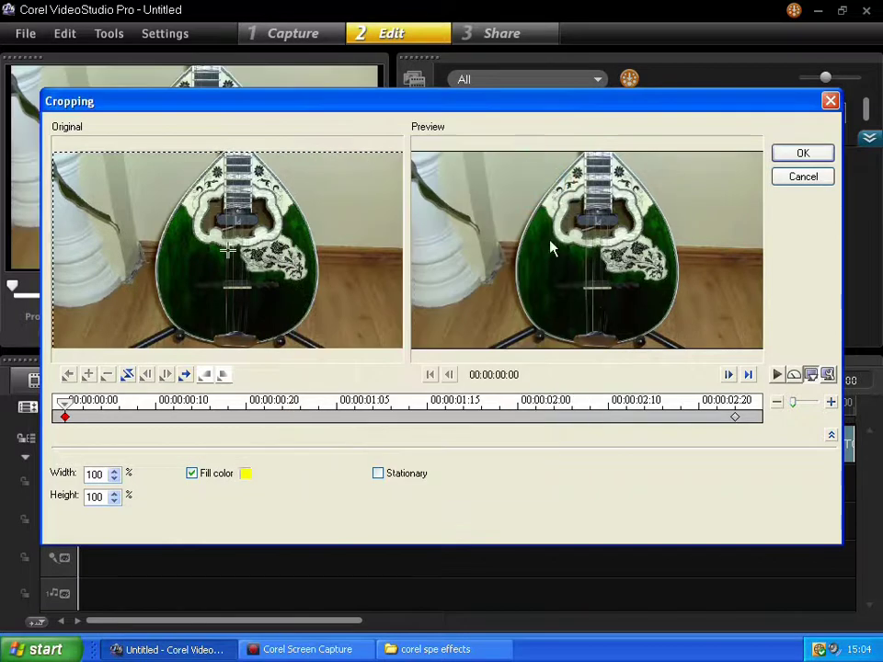
click(777, 376)
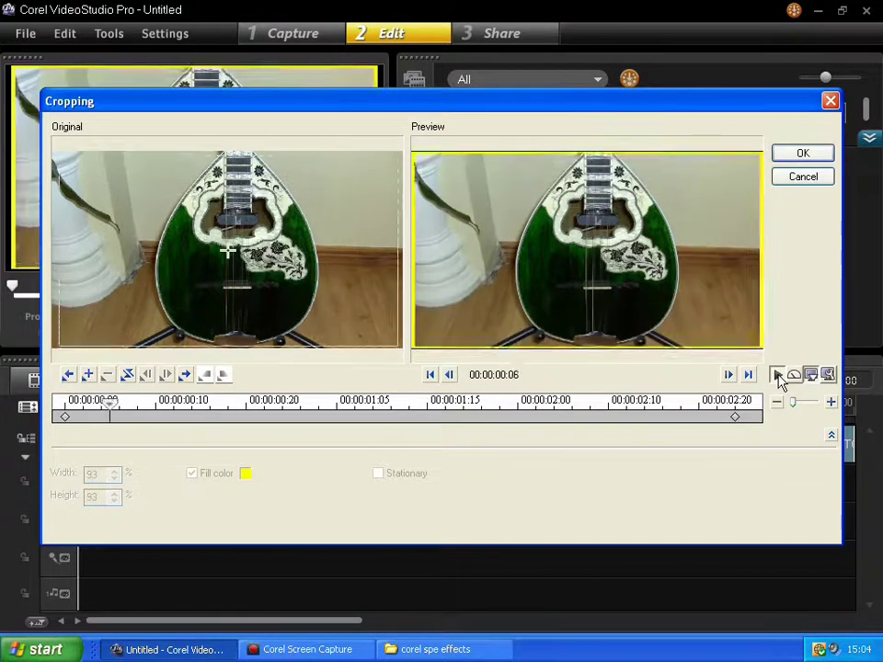
click(777, 376)
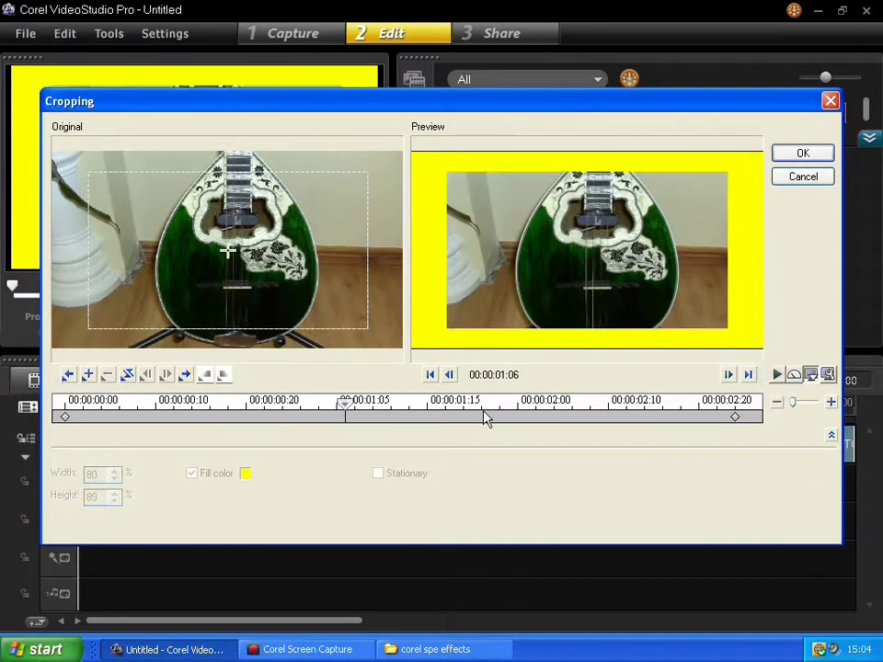
Step: Set the first keyframe's crop width to 56 %, keeping the height at 100 %
click(428, 375)
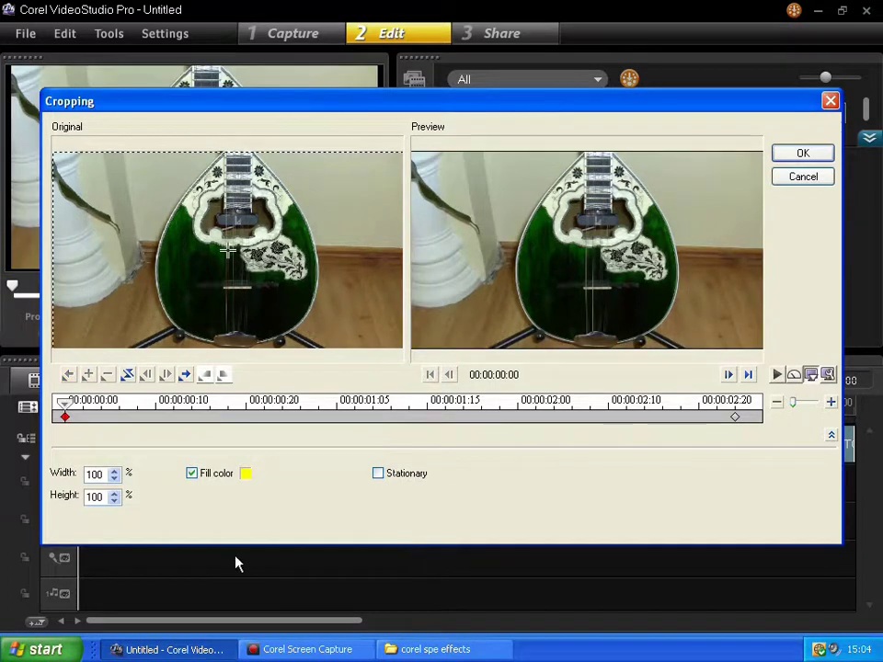
click(115, 502)
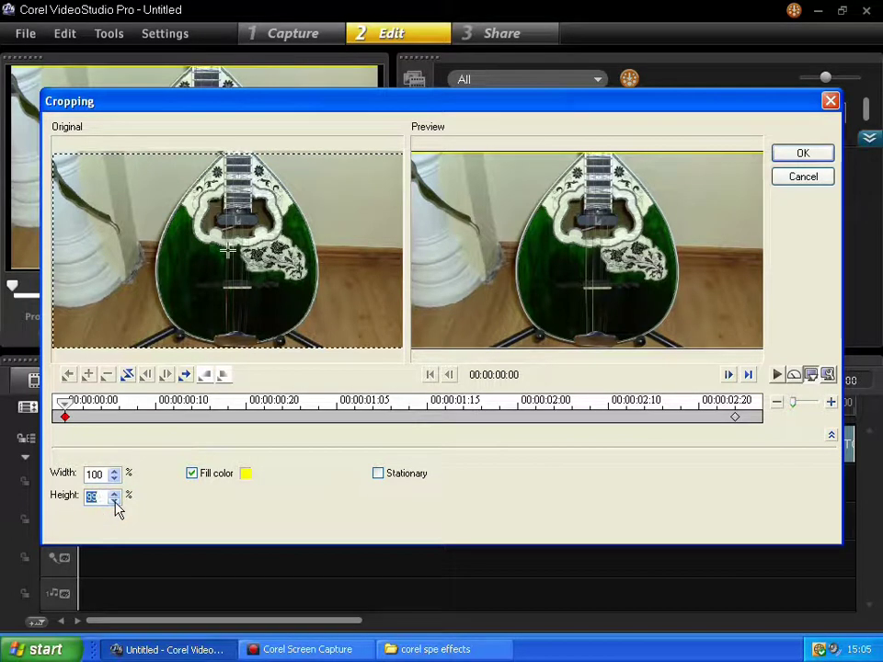
click(115, 496)
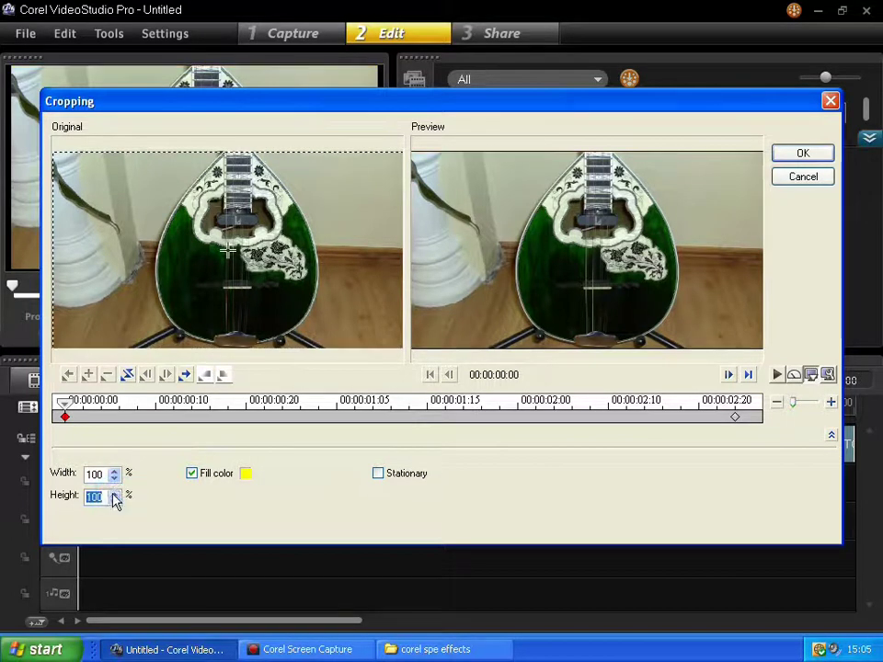
click(114, 478)
drag(114, 478, 114, 473)
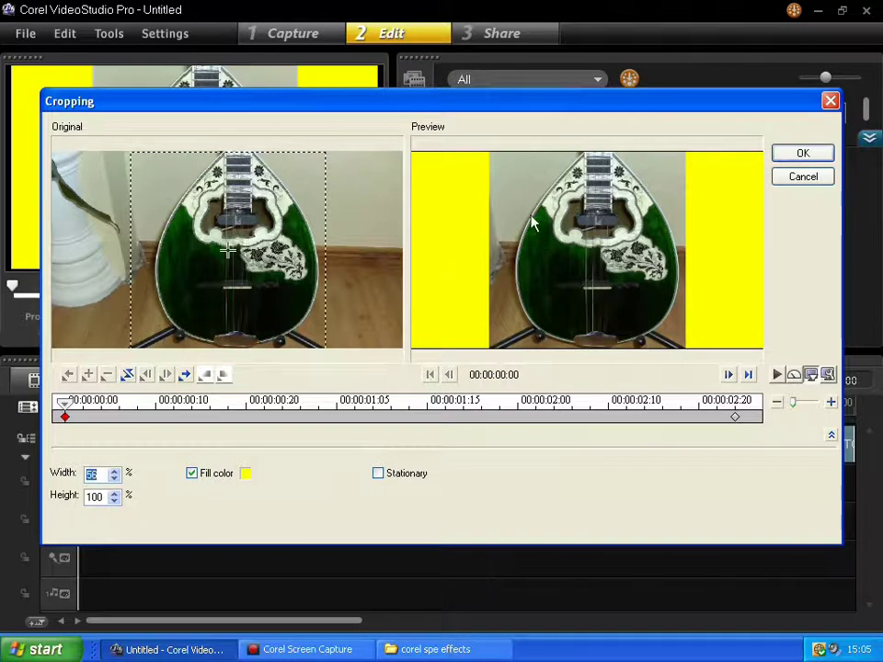
Step: Sample the instrument's dark green as the fill color and shift the crop area slightly right to center it on the instrument
click(326, 240)
click(275, 284)
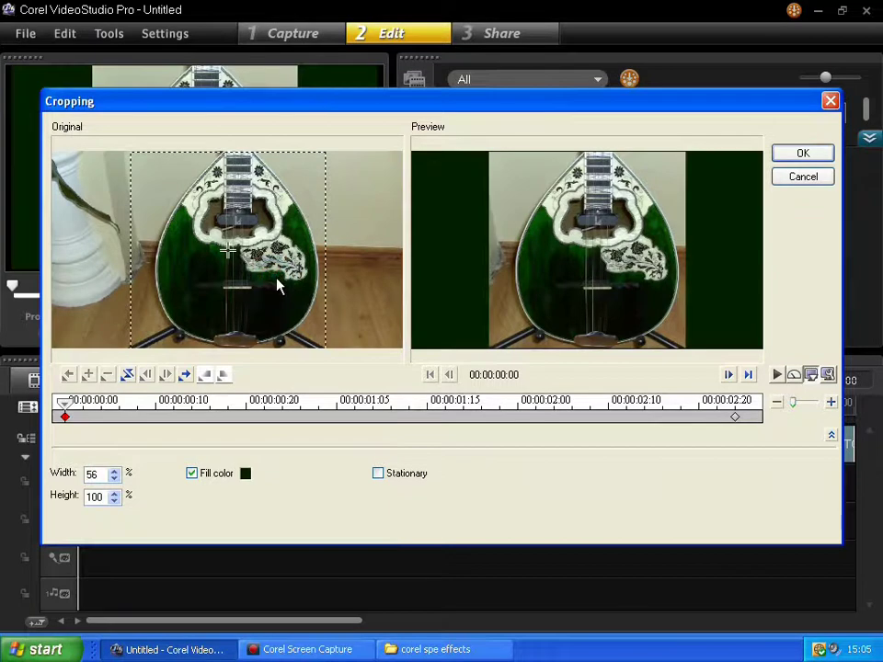
drag(227, 248, 237, 248)
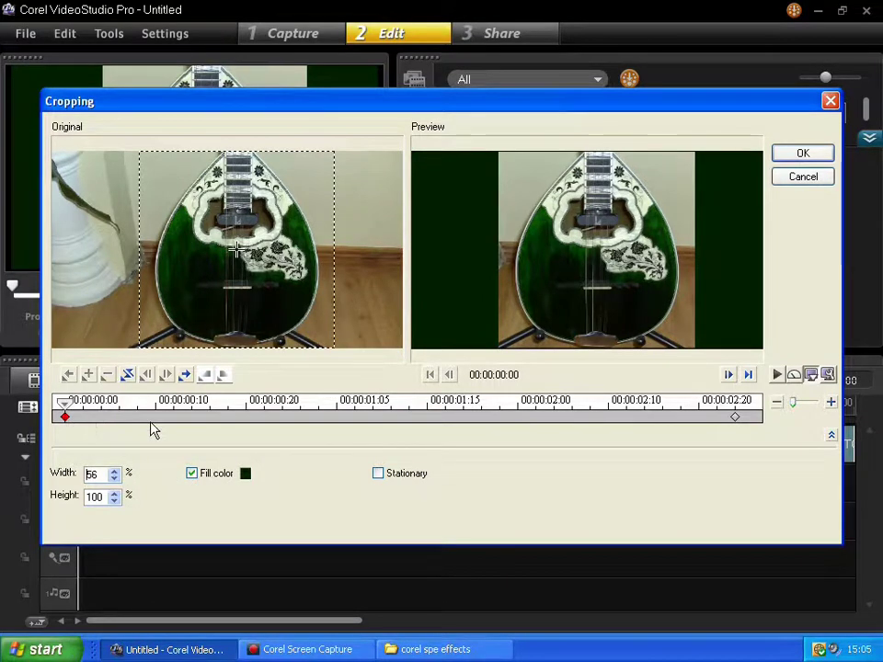
Step: Reduce the first keyframe's crop width to 47 % so it fits the instrument's body, and preview the animation
click(114, 478)
click(114, 479)
click(114, 478)
click(114, 479)
click(114, 478)
click(114, 479)
click(115, 479)
click(114, 479)
click(114, 479)
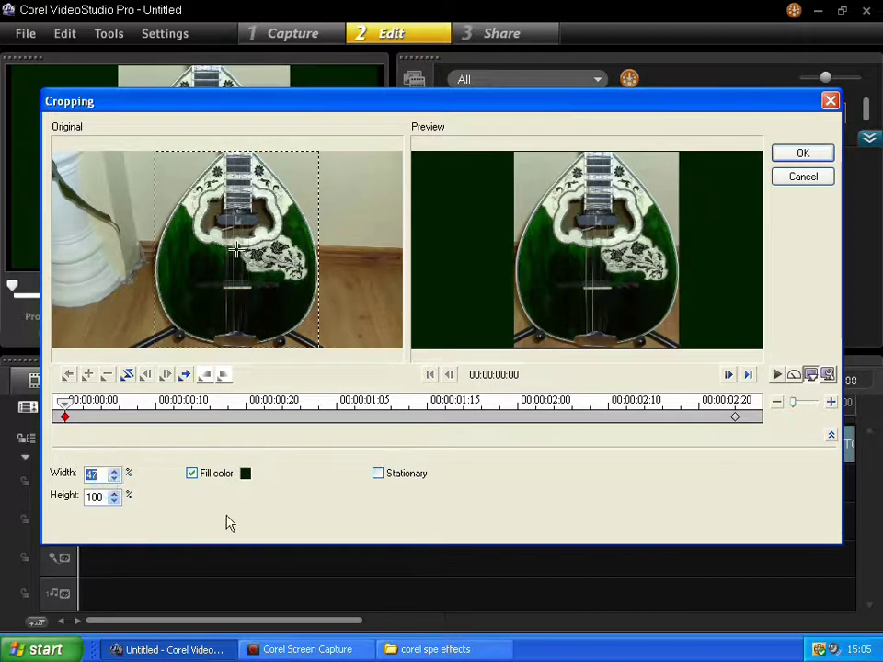
click(776, 377)
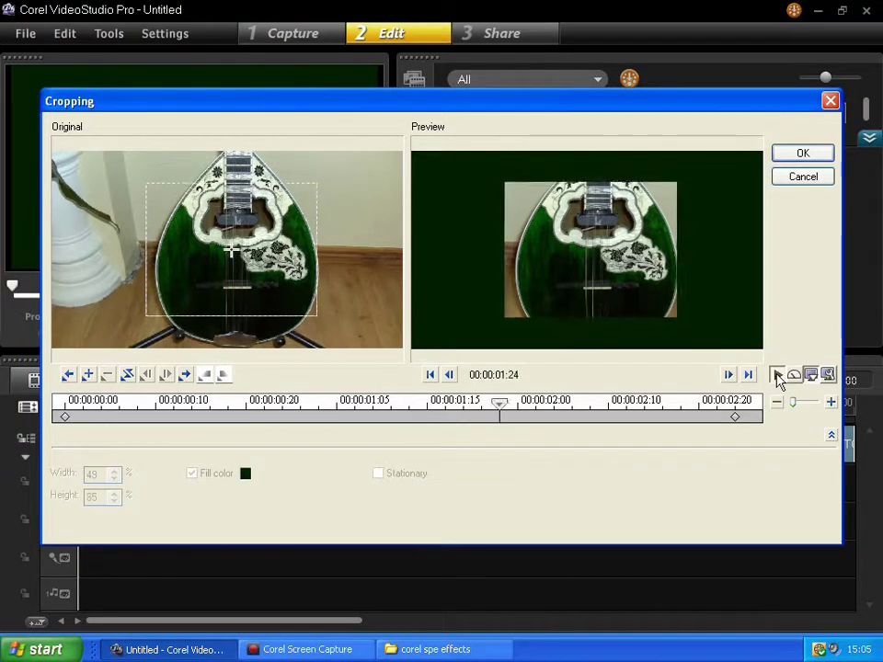
click(777, 377)
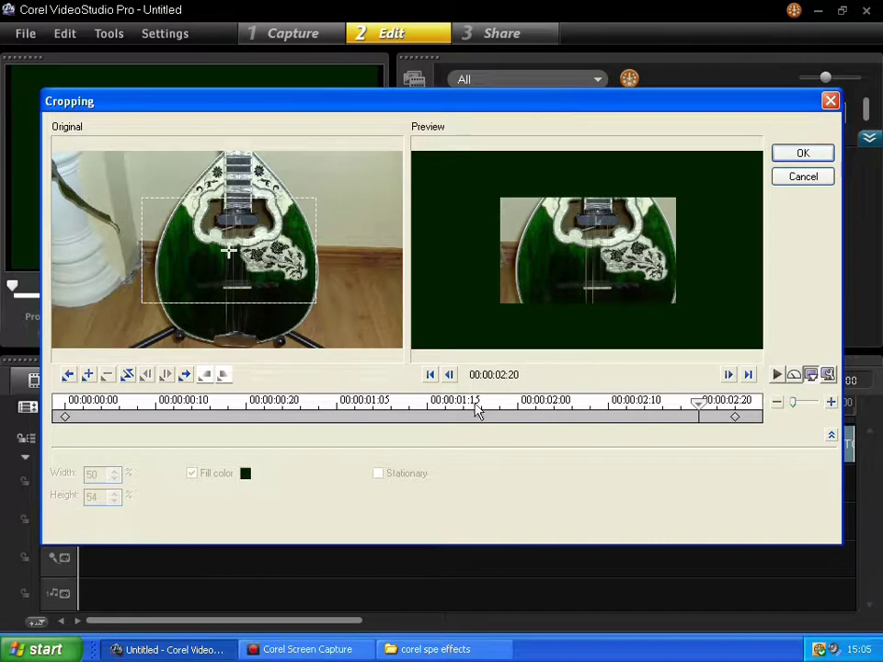
Step: Reverse the keyframes so the crop opens up from 50 % width and height, and preview the animation
click(431, 375)
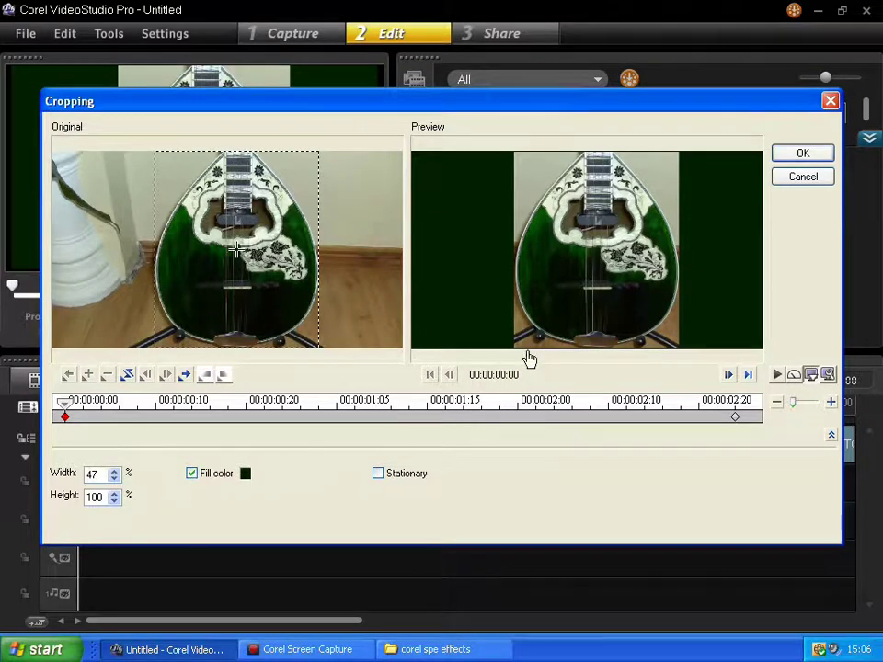
click(128, 375)
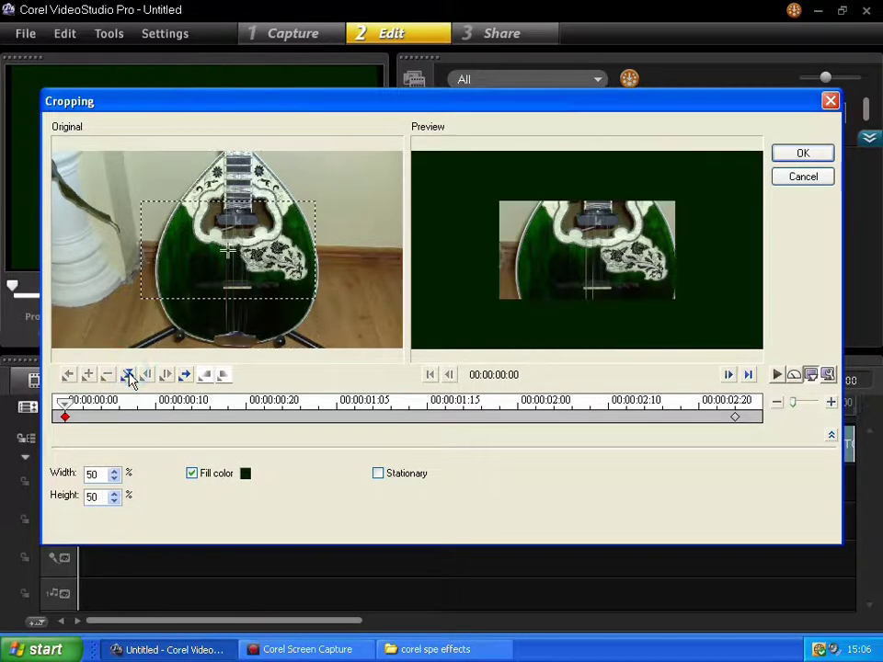
click(775, 377)
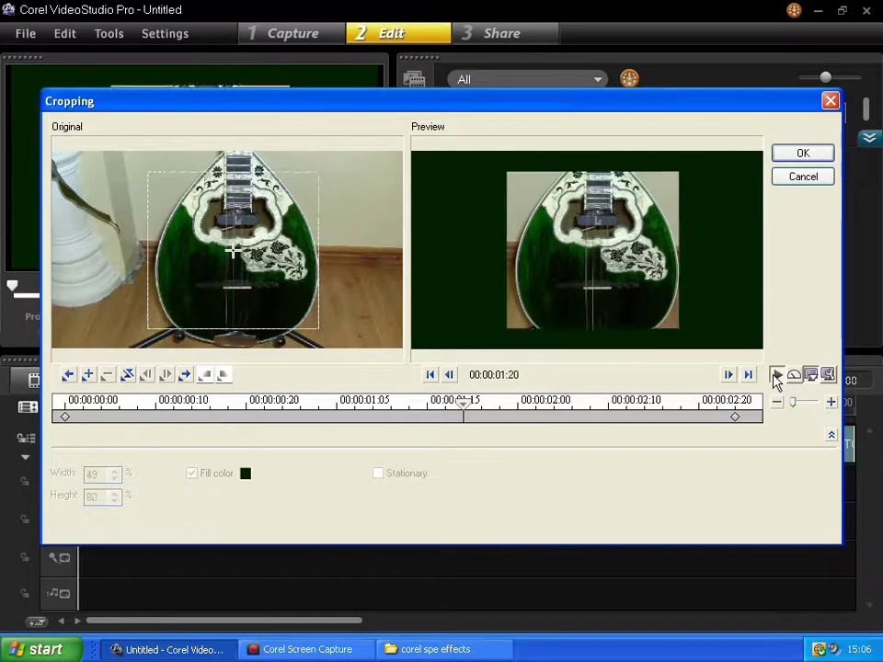
click(775, 377)
click(775, 376)
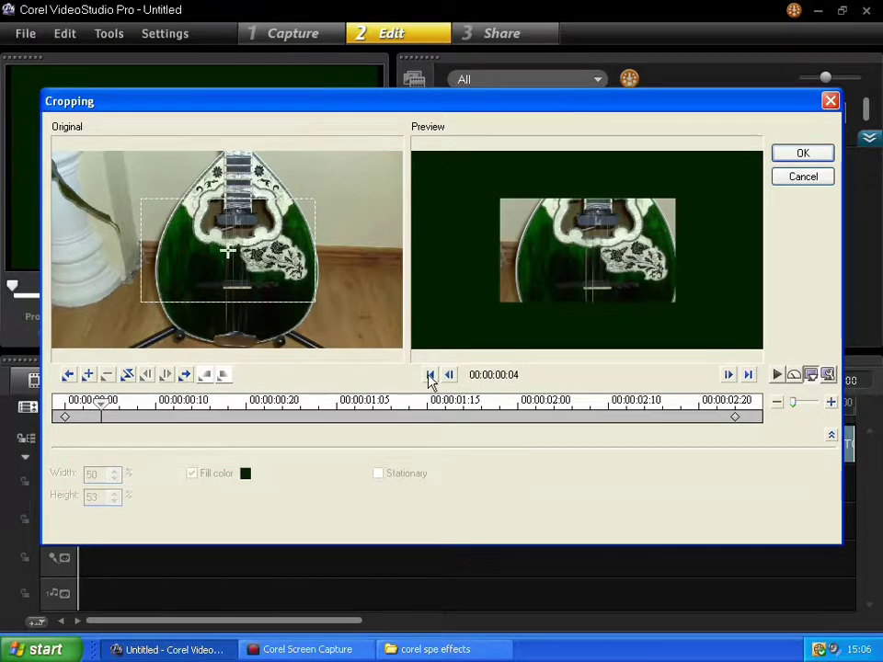
Step: Shift the first keyframe's crop center slightly right and up onto the instrument's middle
click(429, 376)
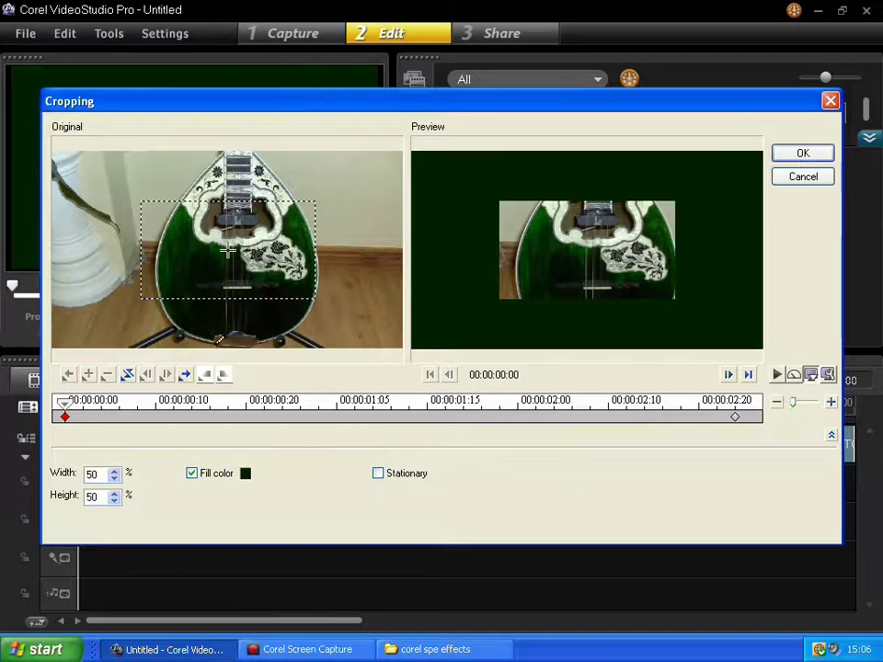
drag(229, 255, 236, 250)
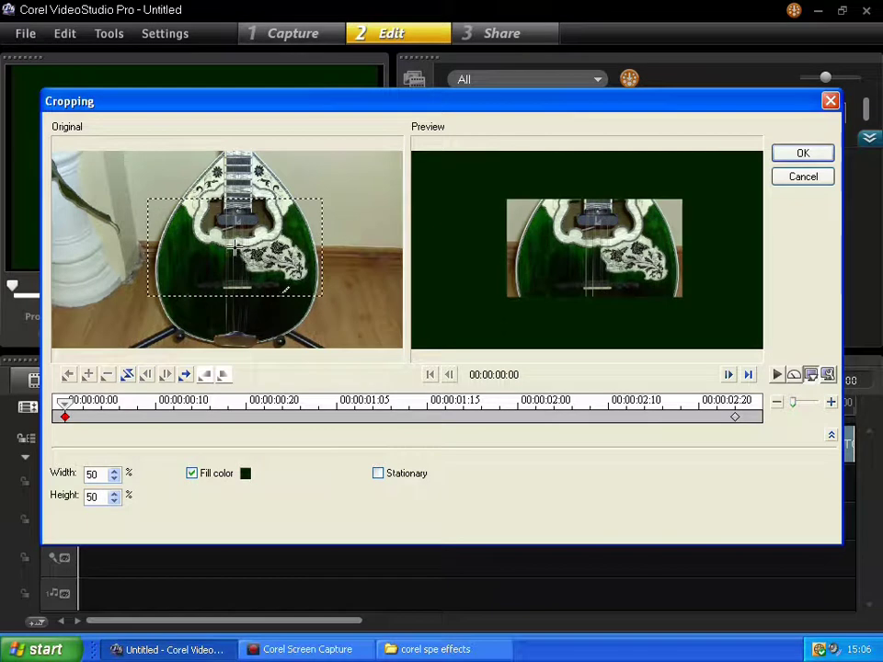
Step: Narrow the first keyframe's crop width to 46 %, move the crop up over the middle of the instrument, and apply the settings
click(114, 479)
click(114, 479)
click(114, 478)
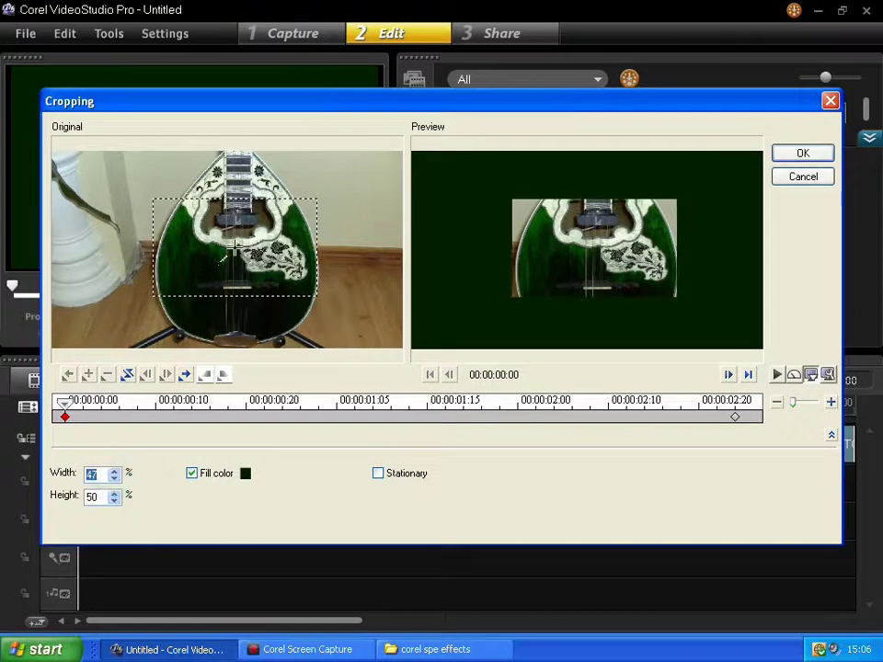
drag(235, 246, 238, 246)
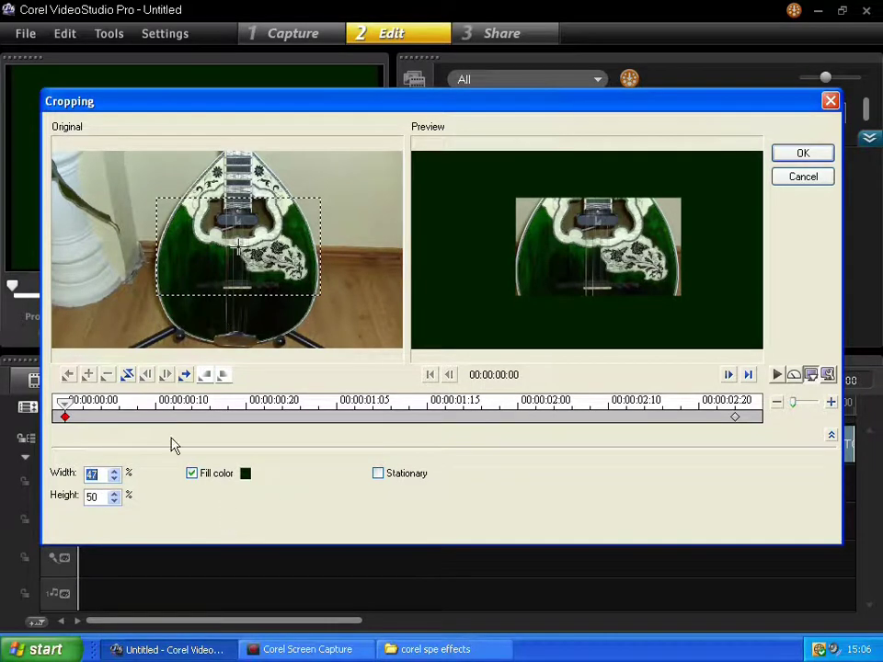
click(114, 478)
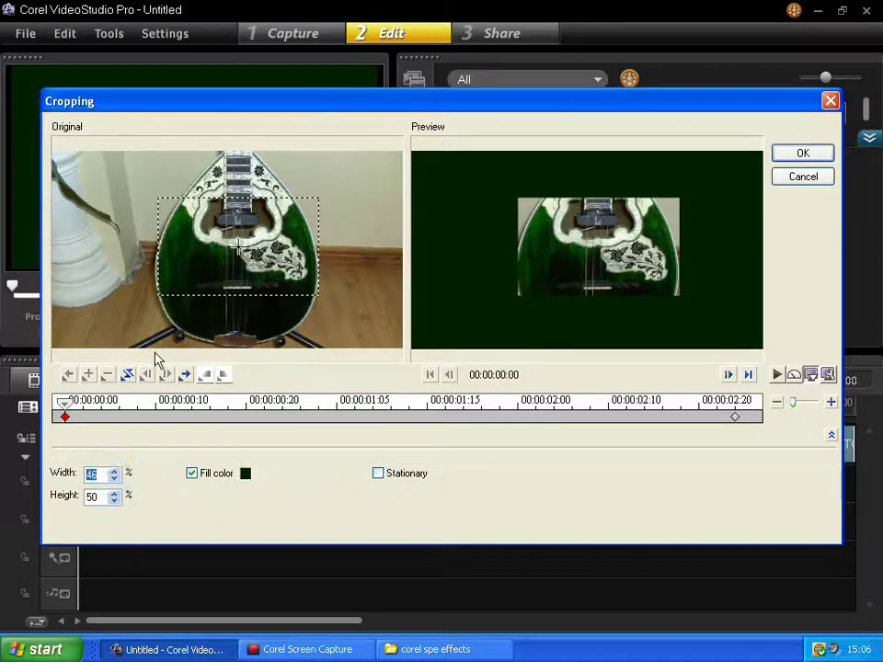
mouse_move(240, 244)
mouse_down()
mouse_move(236, 251)
mouse_move(237, 232)
mouse_up()
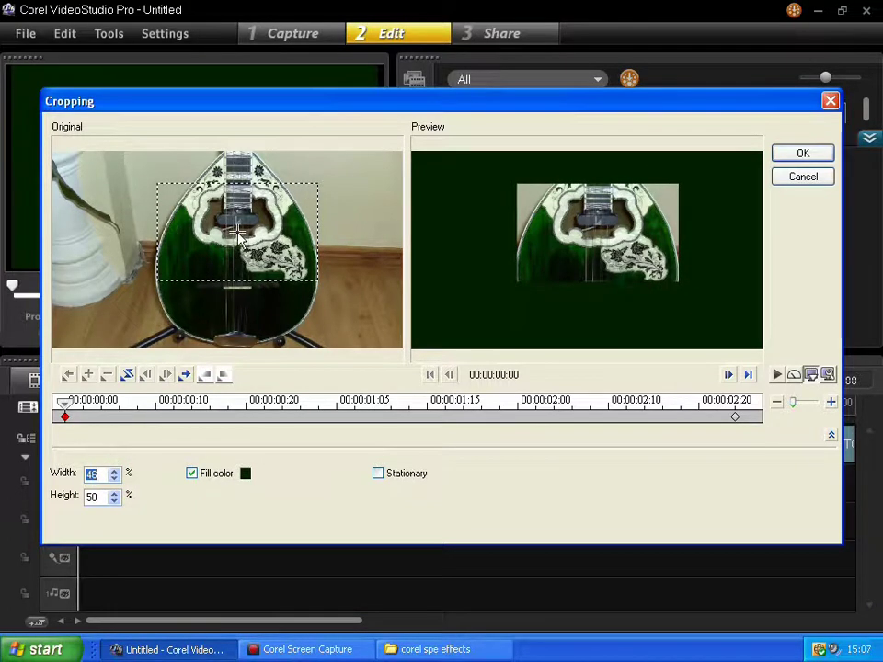
click(792, 155)
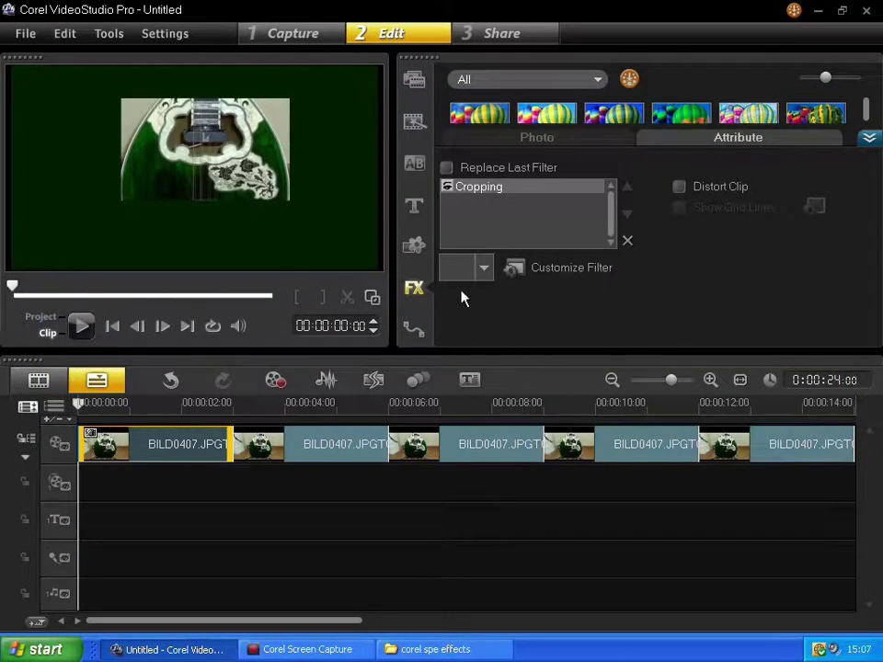
Step: Play the clip twice from its start to check the cropping animation
click(81, 327)
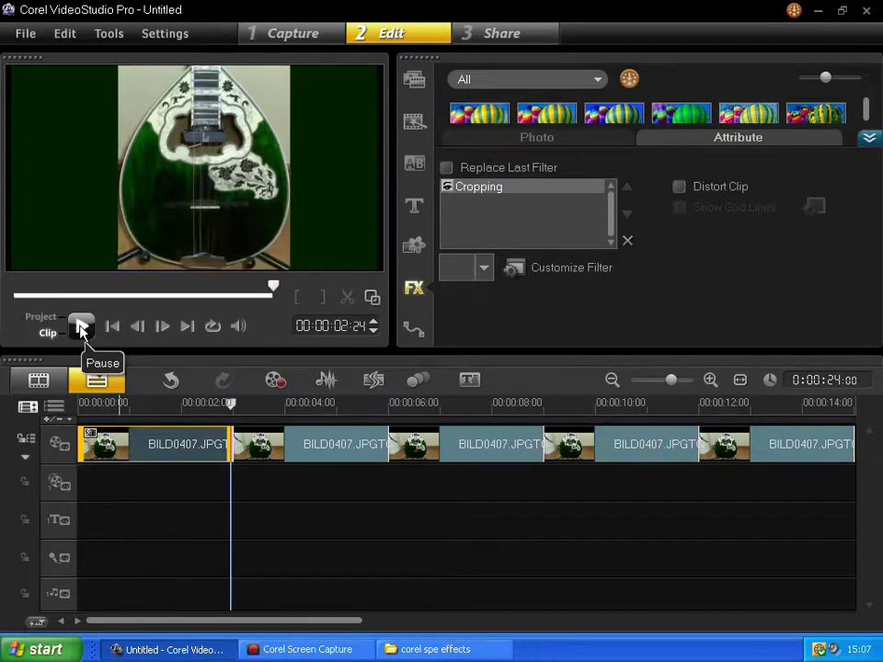
click(112, 326)
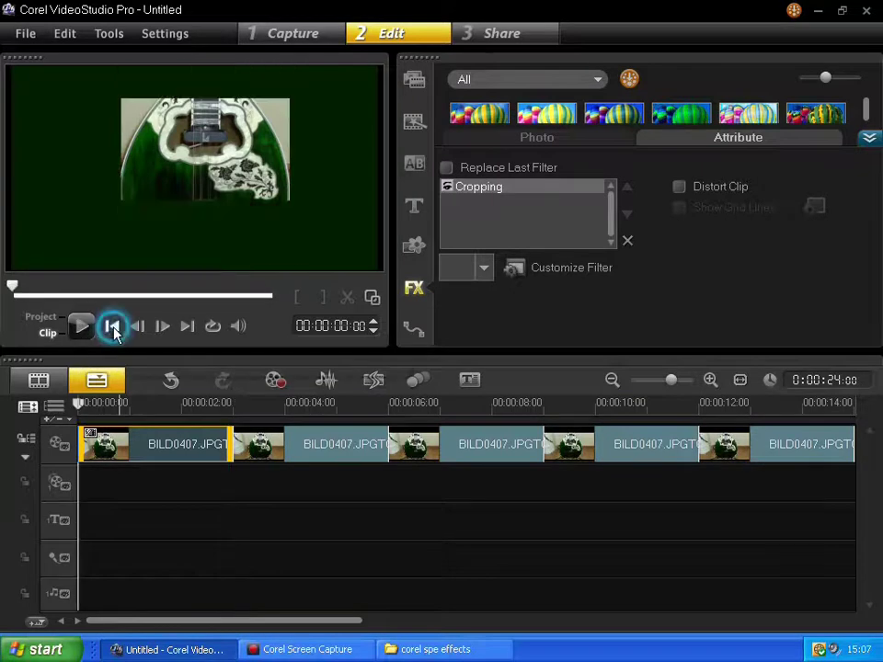
click(80, 329)
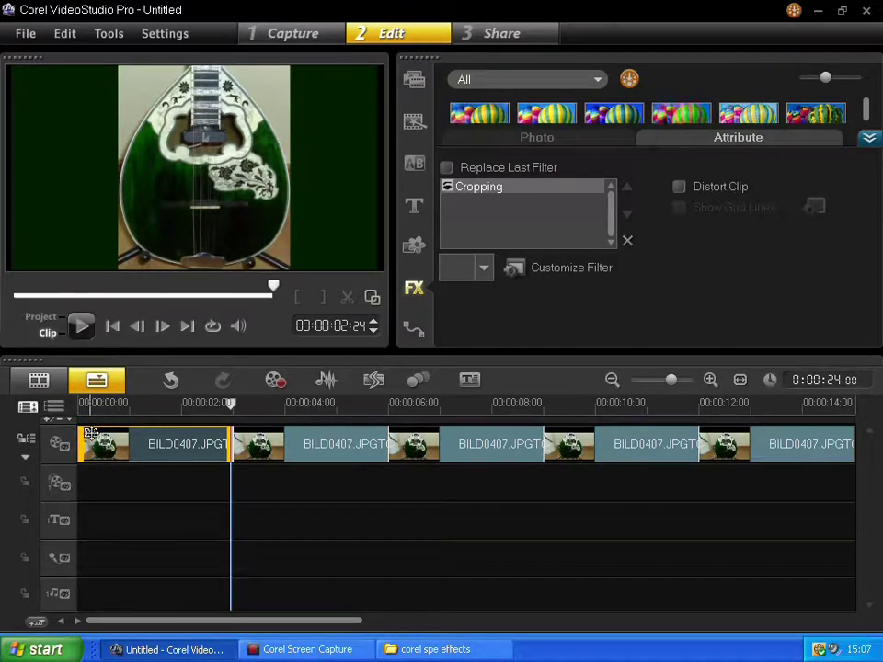
Step: Reverse the Cropping filter's keyframes, apply the change, and play the clip from its start to check it
click(514, 268)
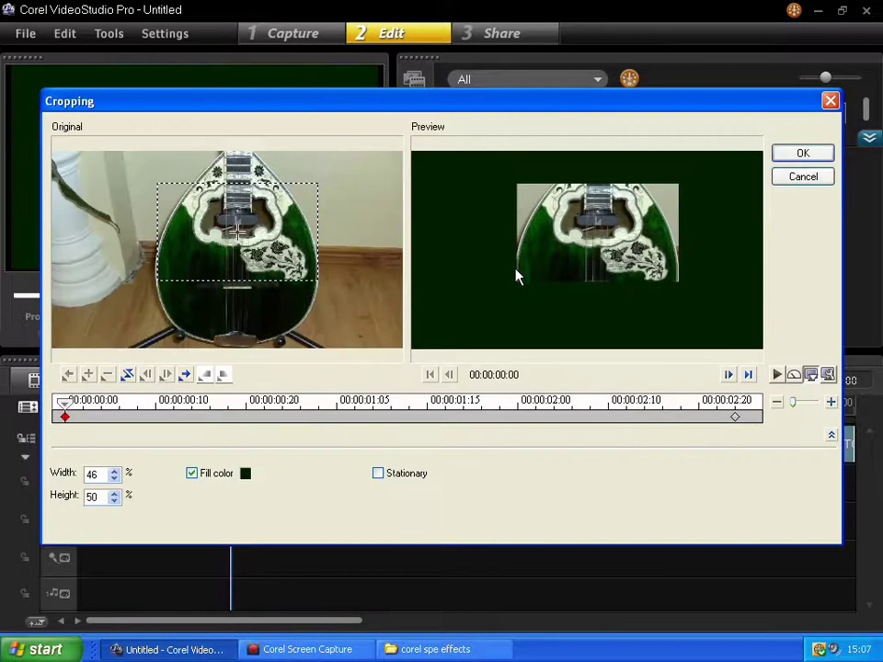
click(128, 374)
click(802, 152)
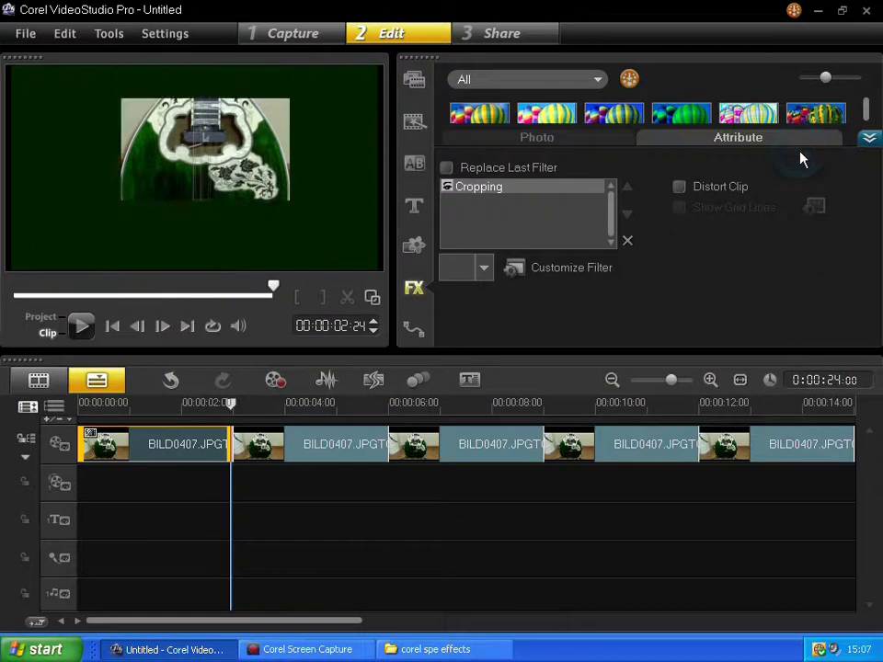
click(112, 330)
click(82, 330)
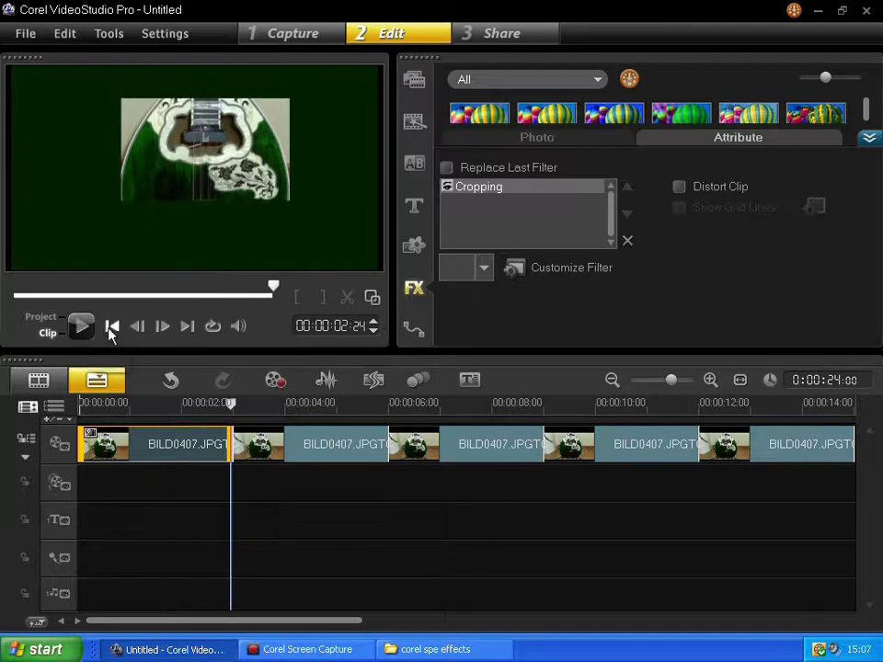
click(112, 328)
click(82, 329)
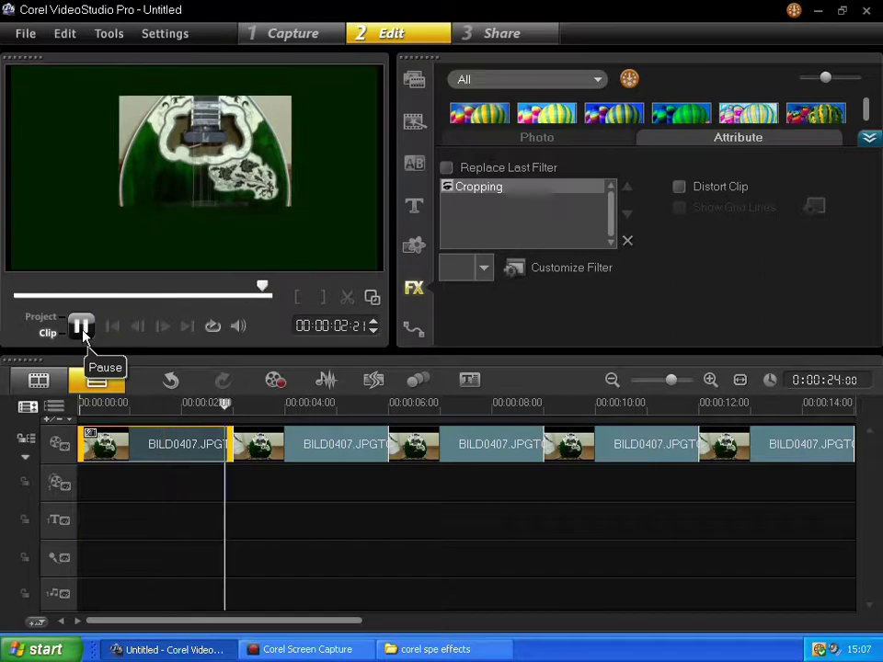
click(112, 326)
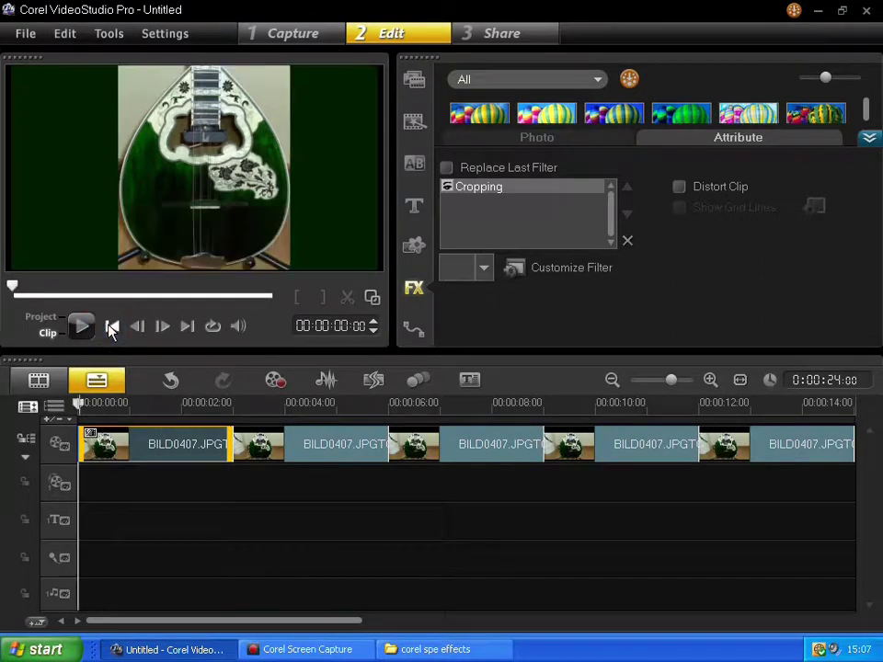
Step: Customize the Cropping filter again, set the preview play speed to Fastest, and play the animation before returning to the first frame
click(514, 268)
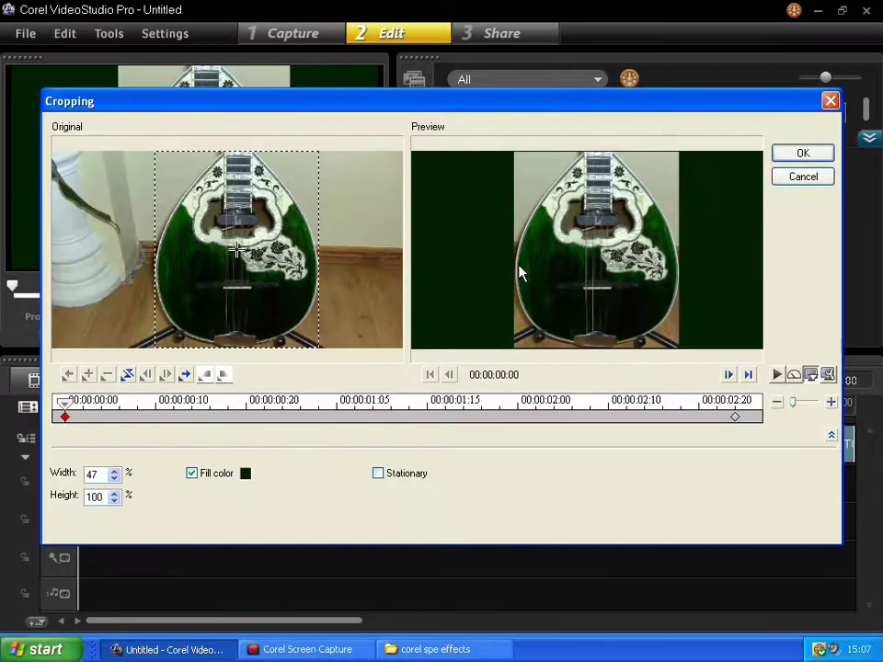
click(795, 378)
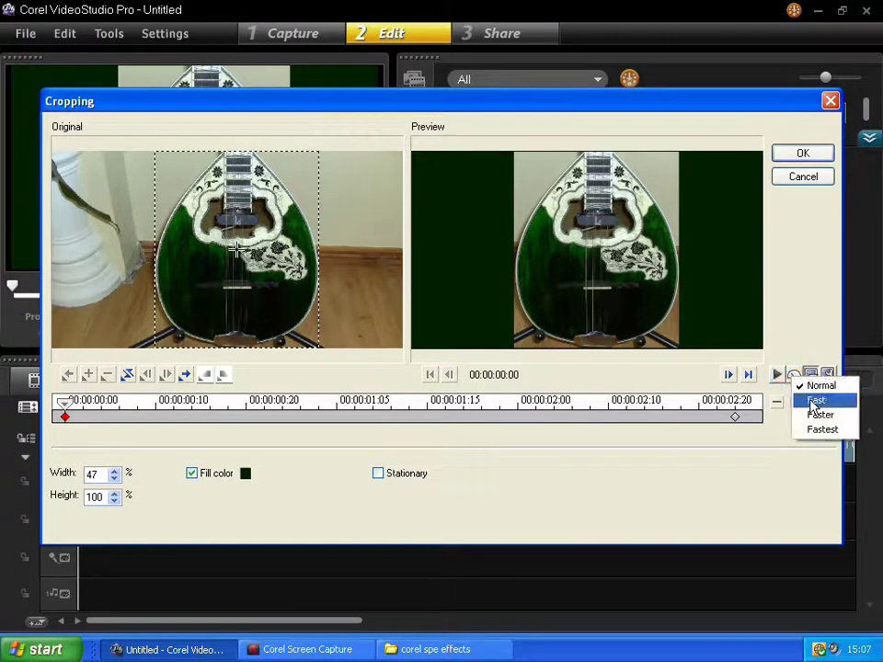
click(815, 430)
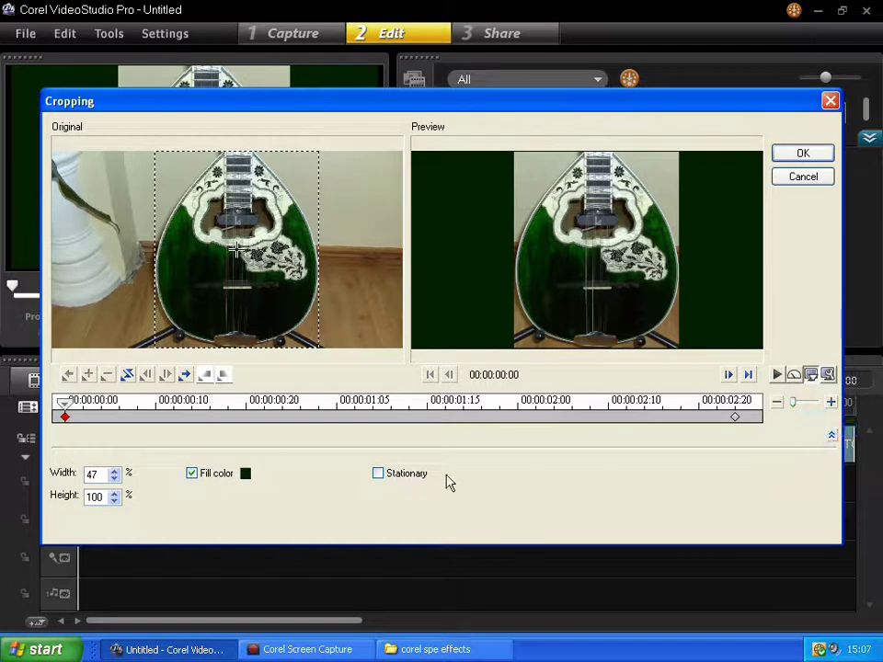
click(776, 376)
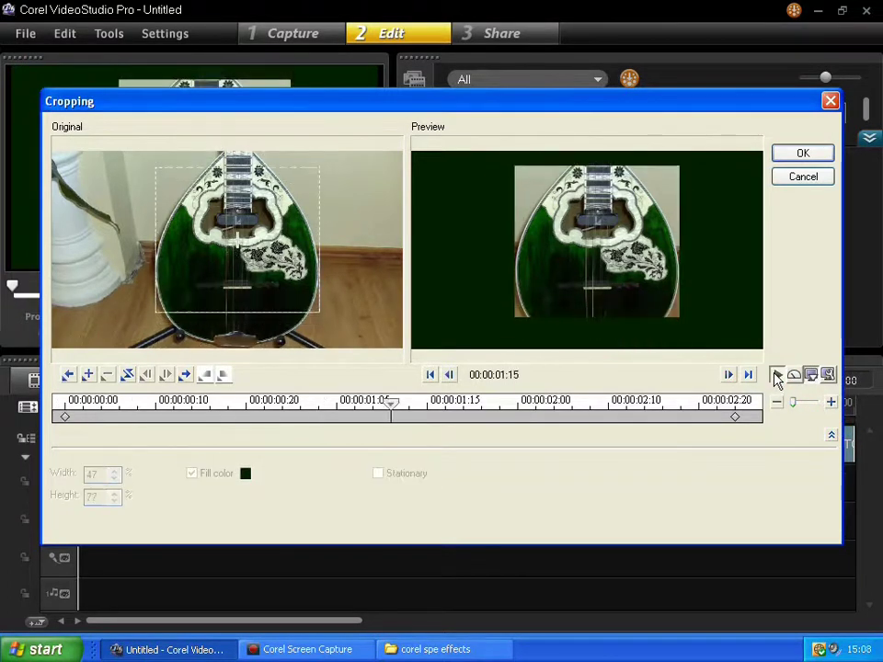
click(776, 376)
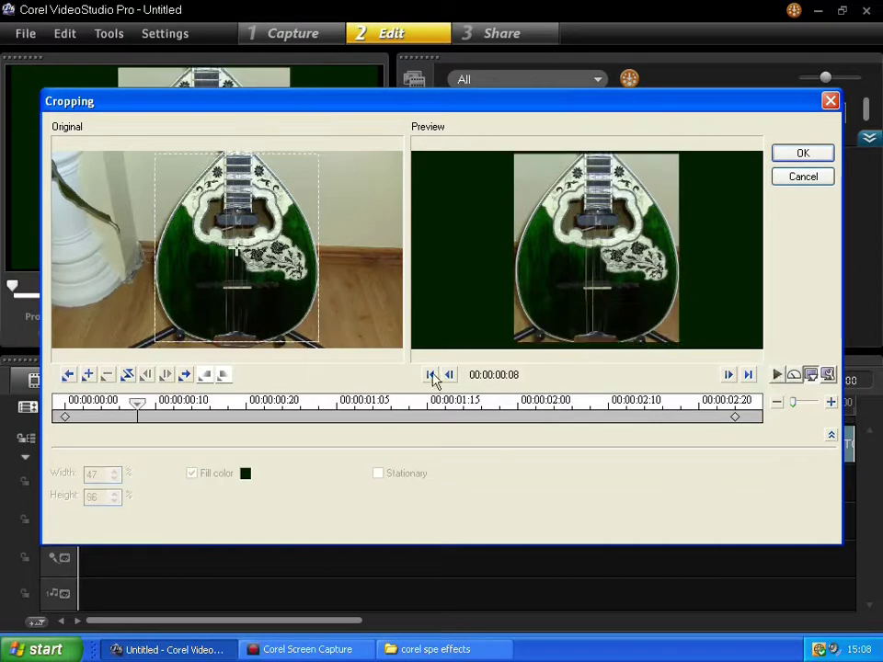
click(430, 375)
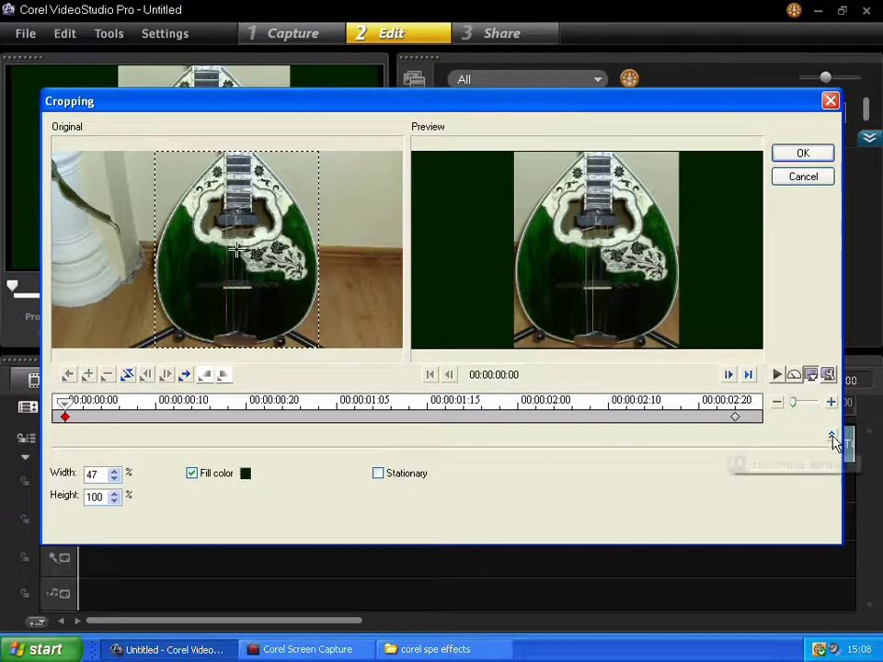
Step: Change the preview play speed, turn off device playback, and apply the Cropping settings, checking the result by playing the clip
click(793, 375)
click(804, 394)
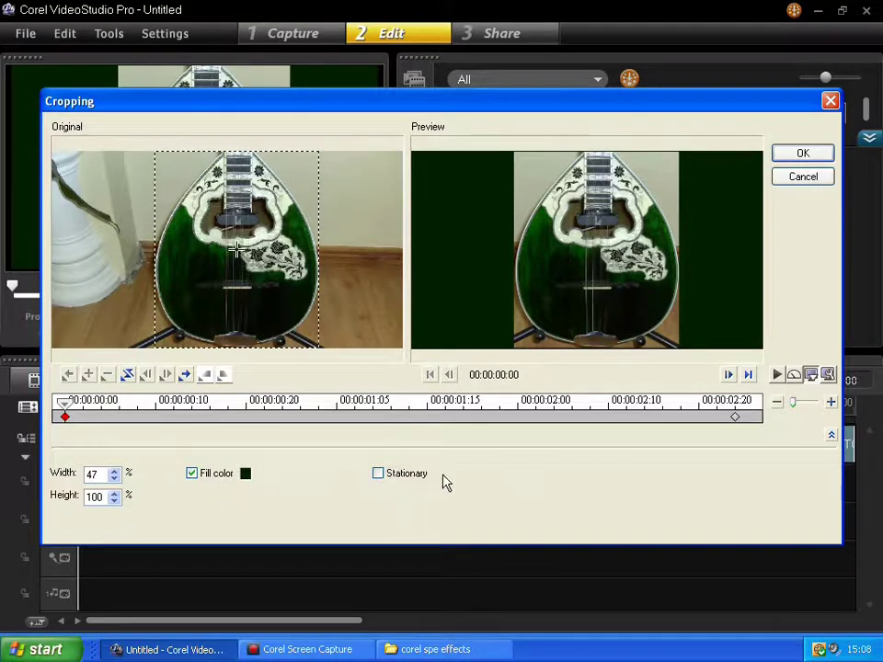
click(813, 379)
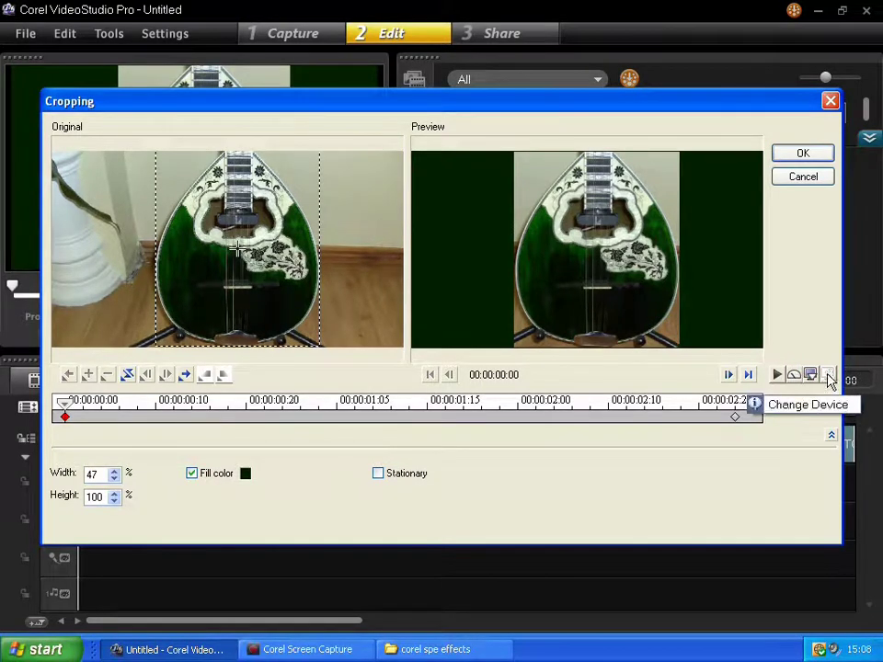
click(802, 154)
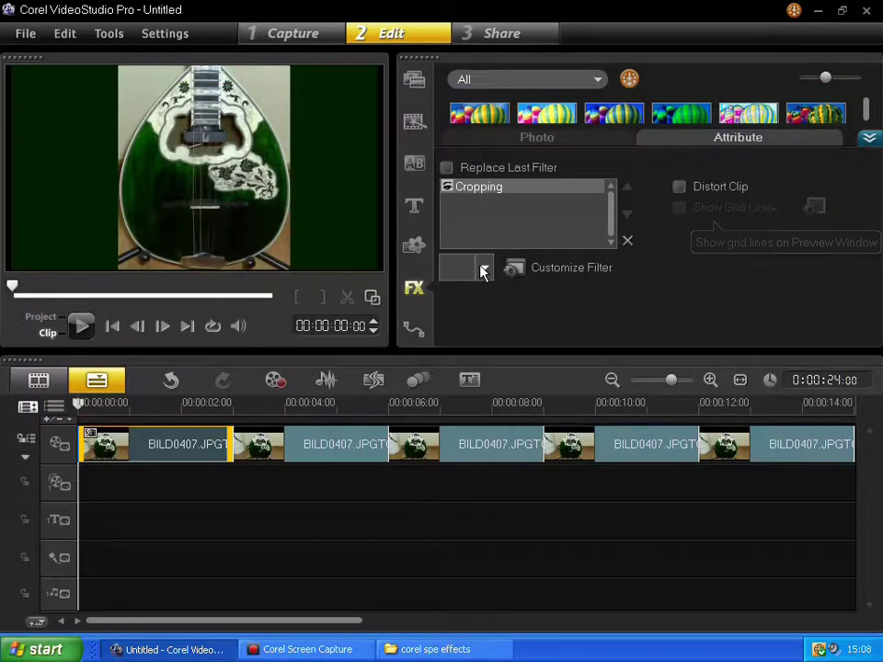
click(80, 328)
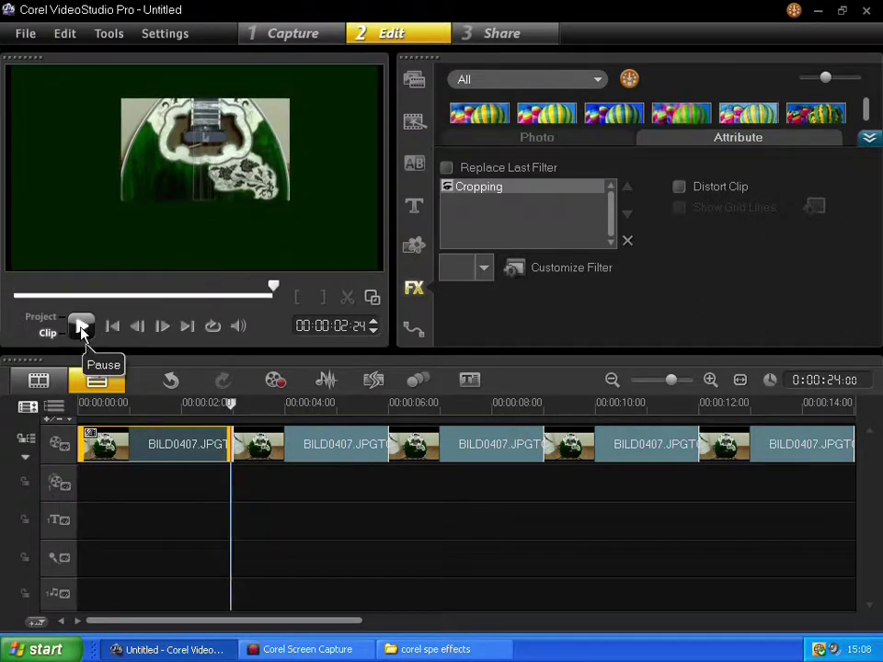
Step: Apply the Cropping preset with the red fill to the first clip and play it from the start
click(483, 269)
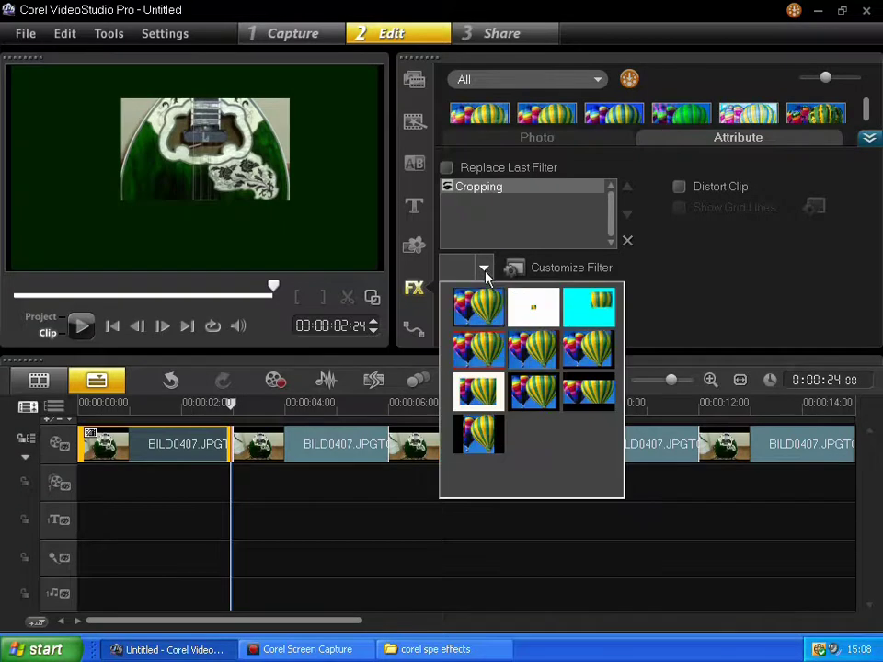
click(480, 349)
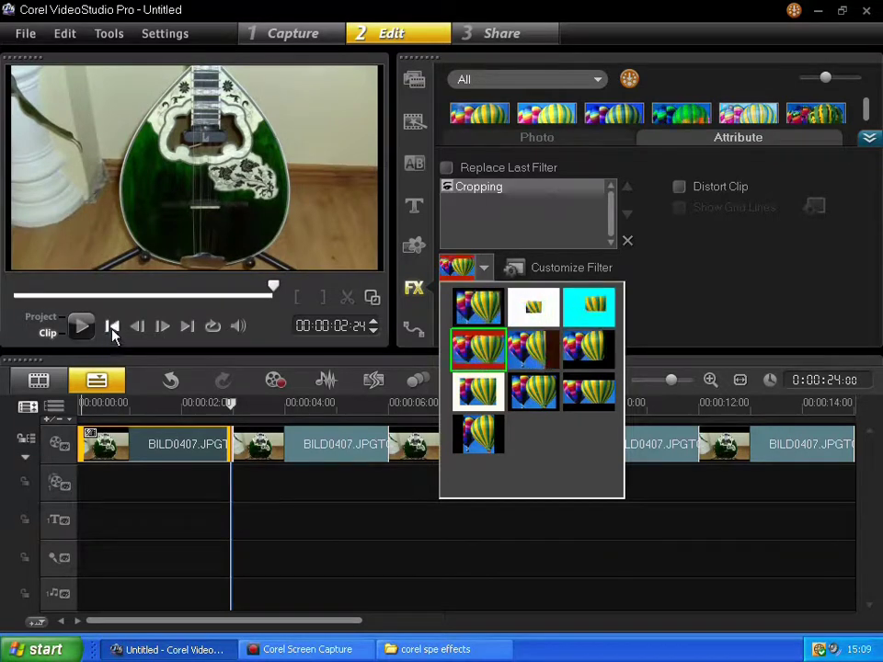
click(110, 329)
click(82, 327)
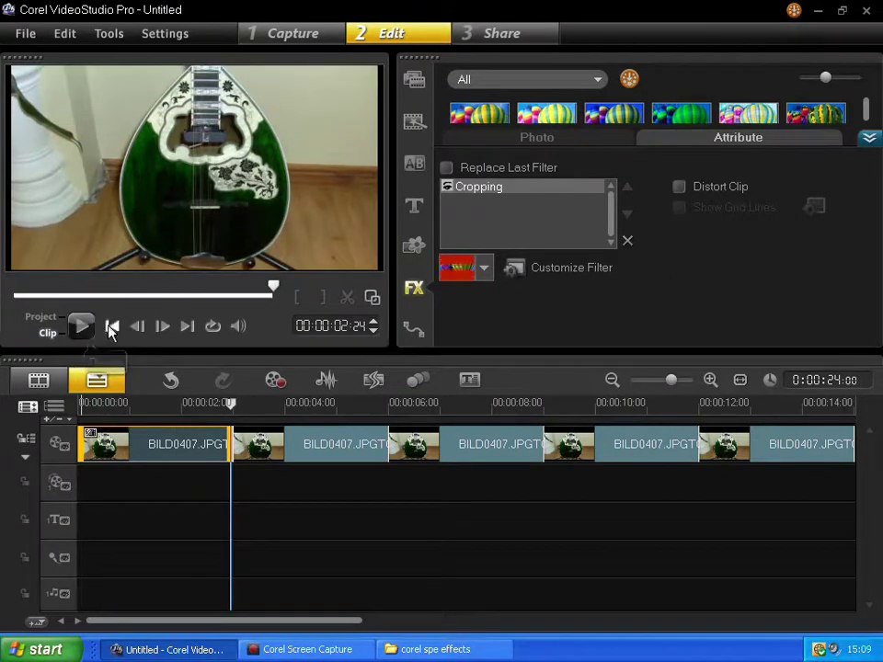
Step: Apply the Cropping preset with black fill that opens from the upper-left corner of the picture, and play the clip from the start
click(484, 268)
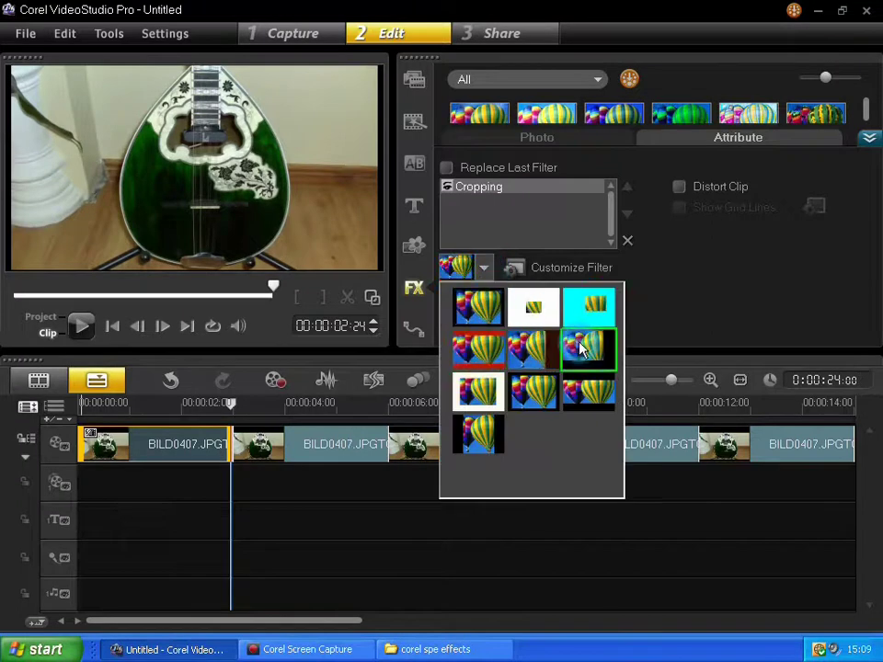
click(111, 328)
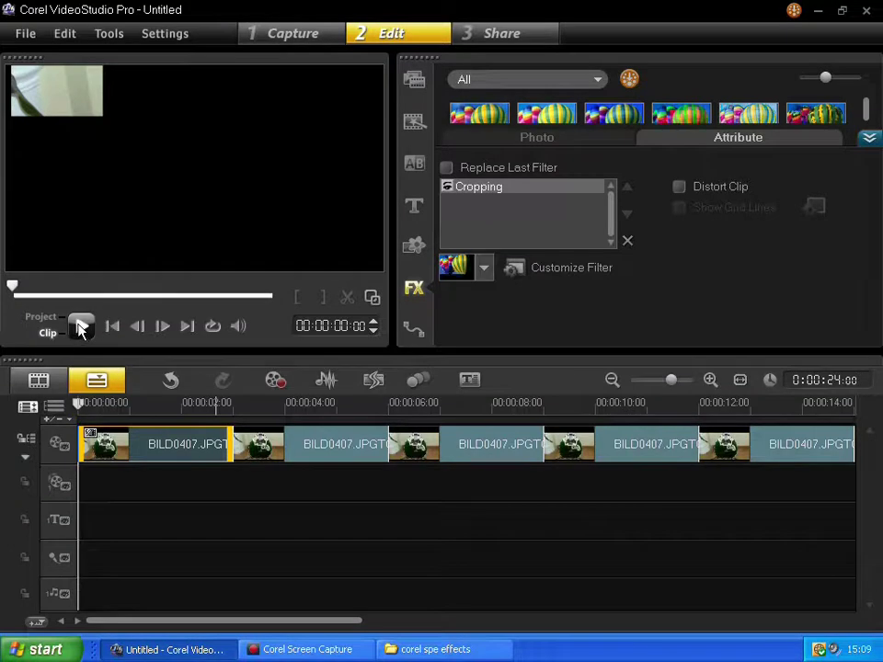
click(80, 328)
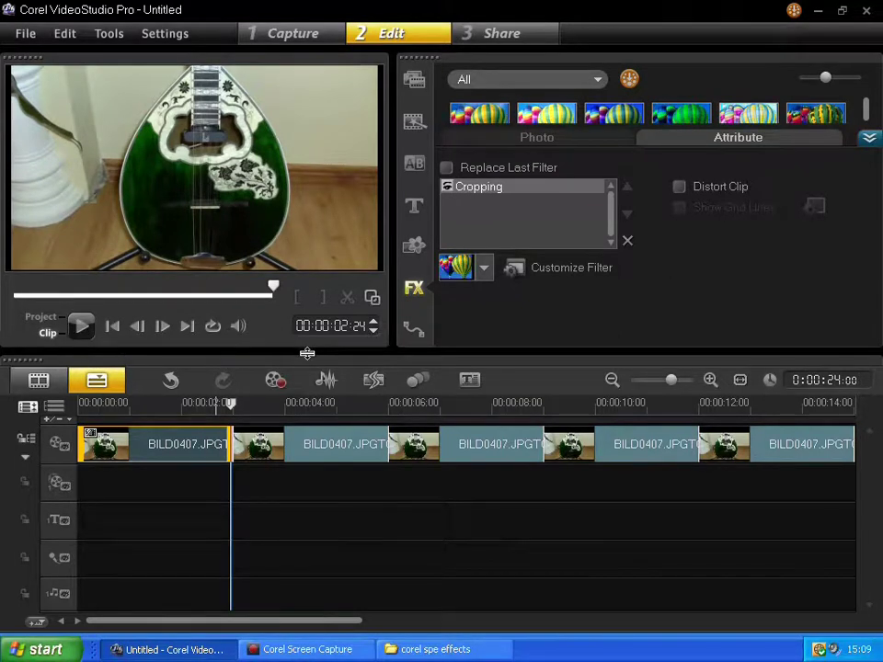
click(112, 327)
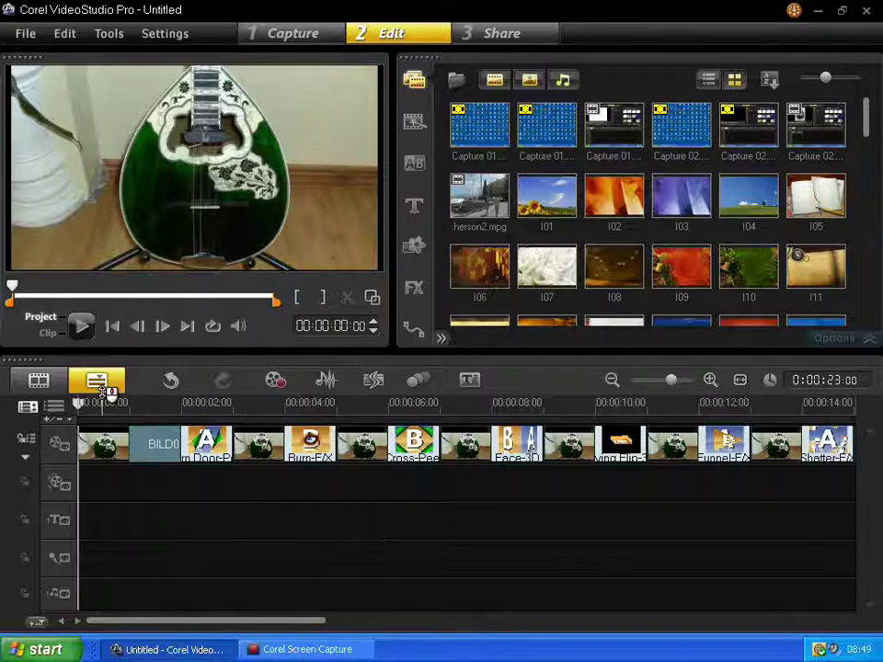
Step: Play the whole project through to preview its transitions between the photo clips
click(80, 329)
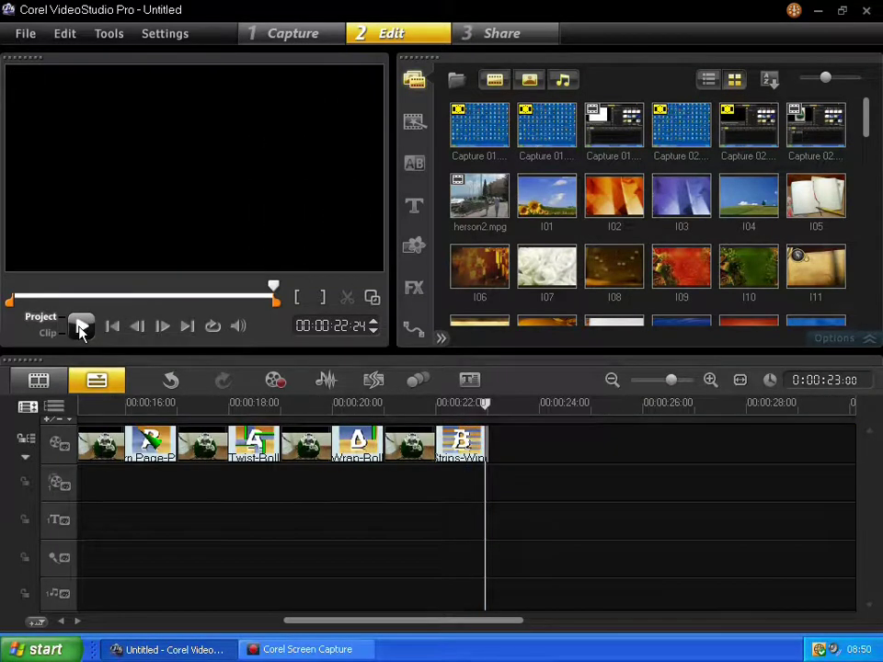
click(297, 651)
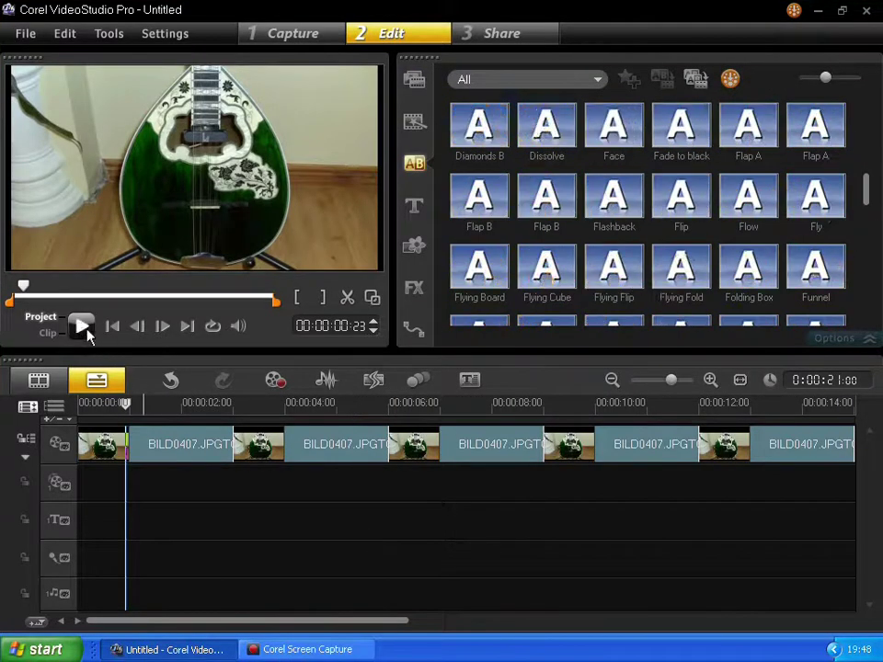
Step: Play part of the photo project, return to its start, and switch playback to the single clip
click(81, 324)
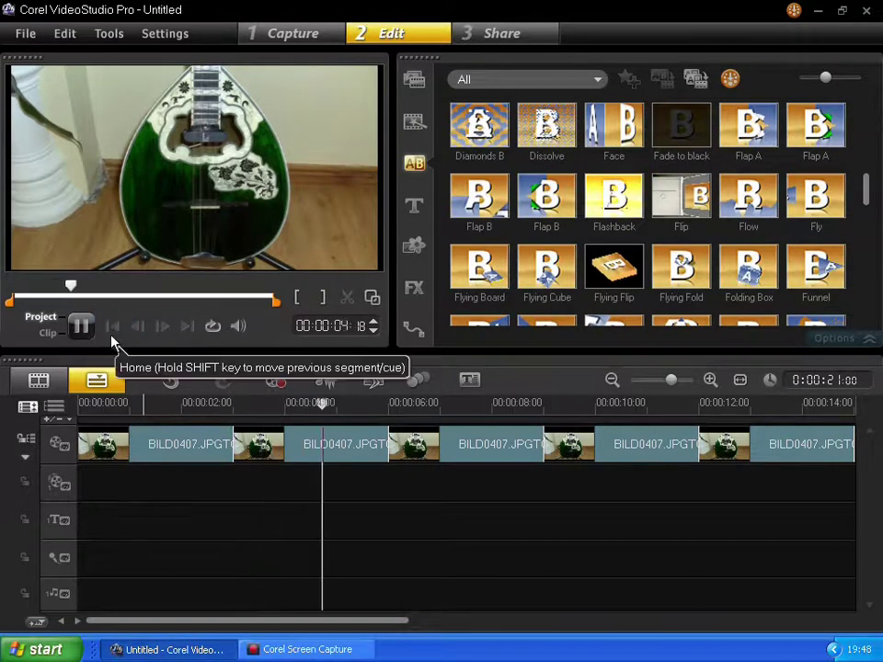
click(113, 327)
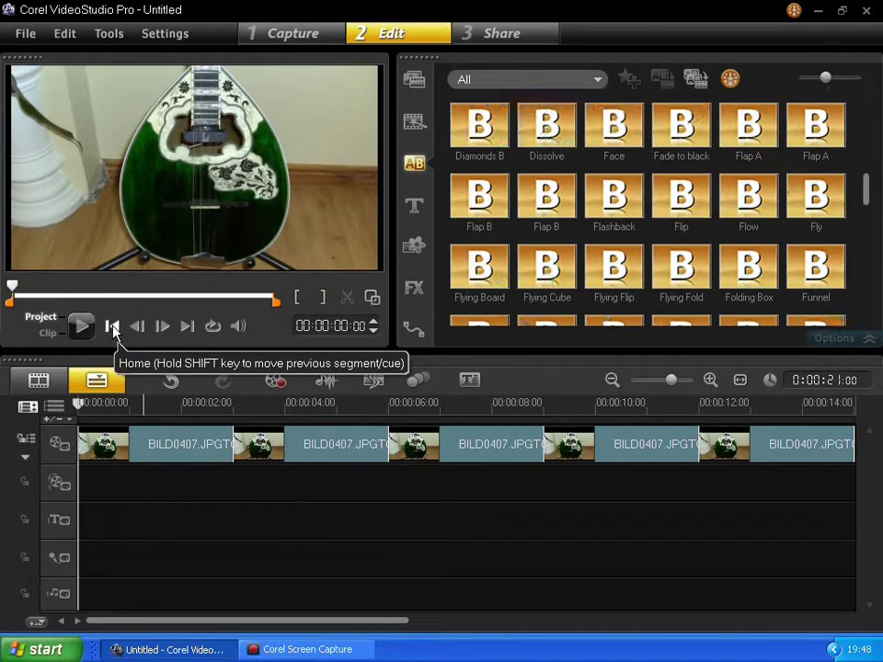
click(46, 333)
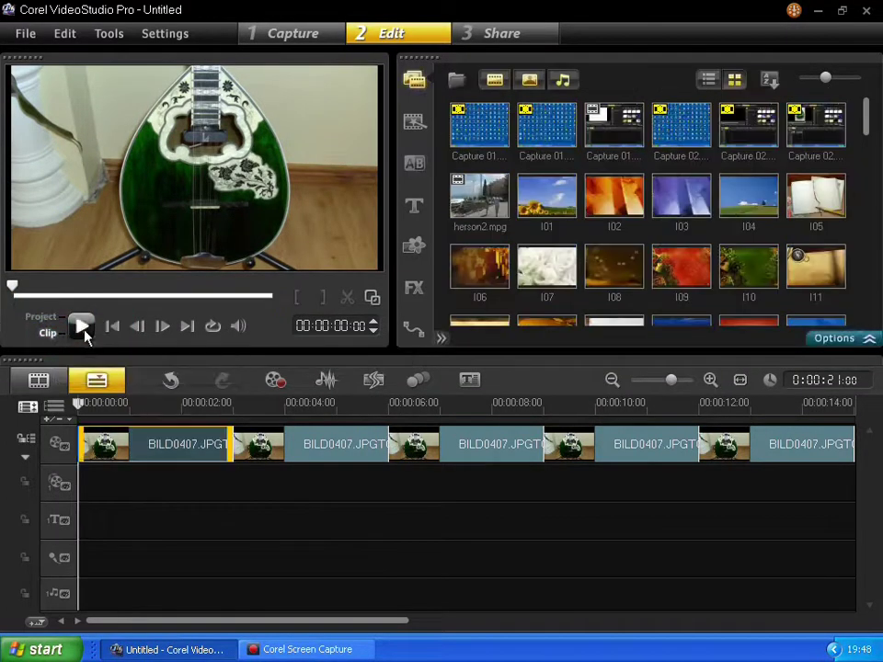
Step: Play the first photo clip and return to its start
click(83, 327)
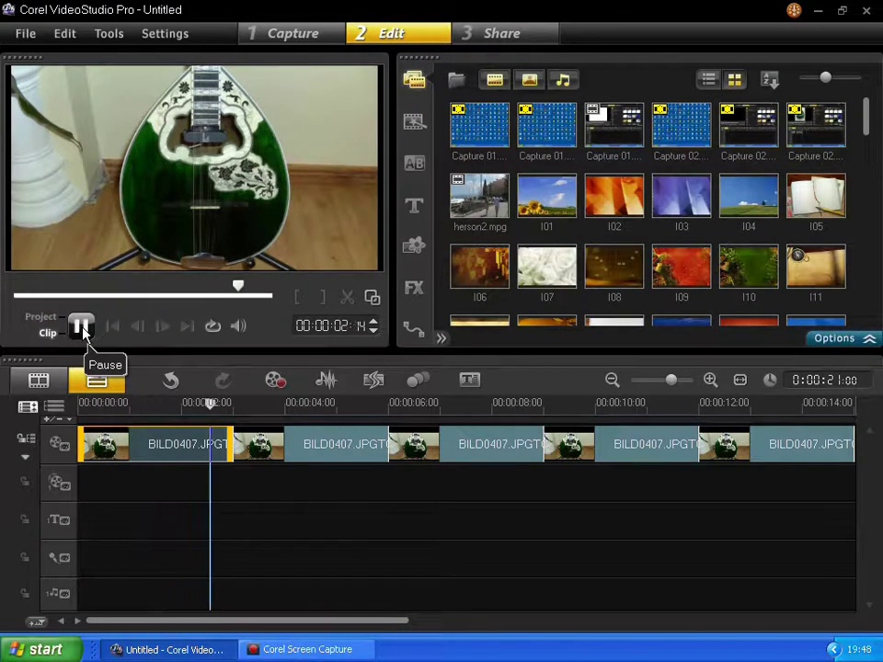
click(111, 327)
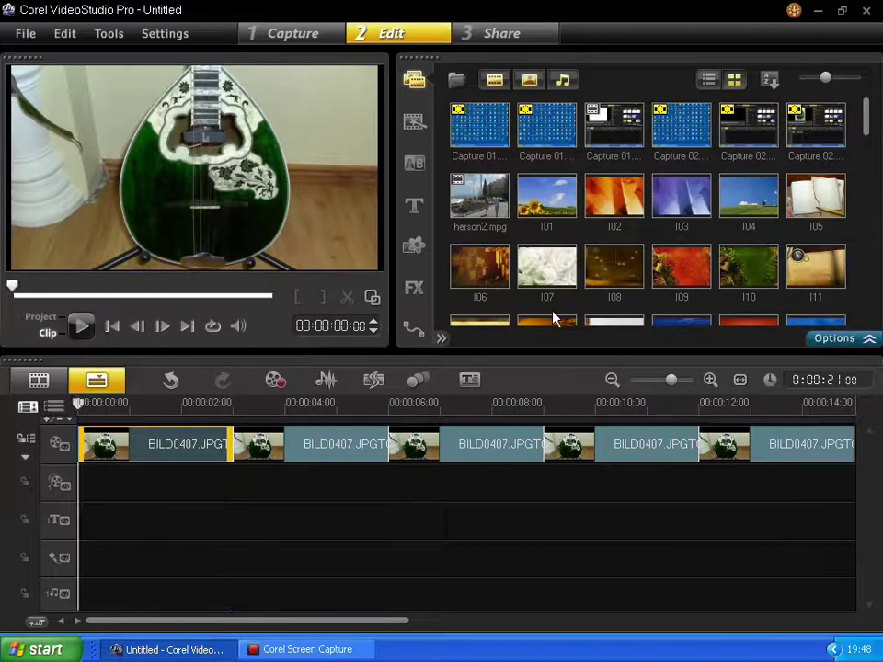
Step: Add the Flying Flip transition from the full transition gallery before the first photo clip on the video track
click(418, 168)
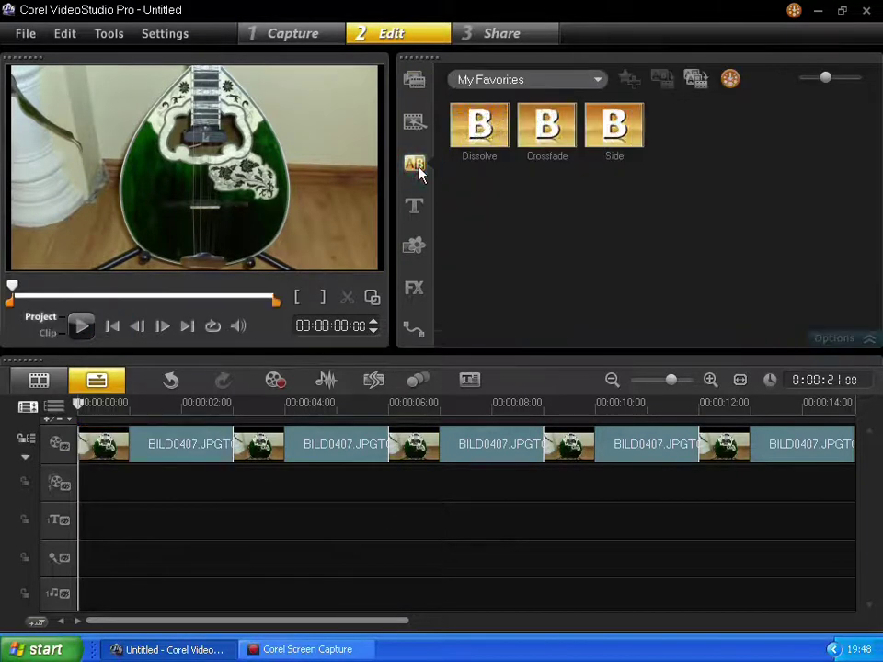
click(599, 81)
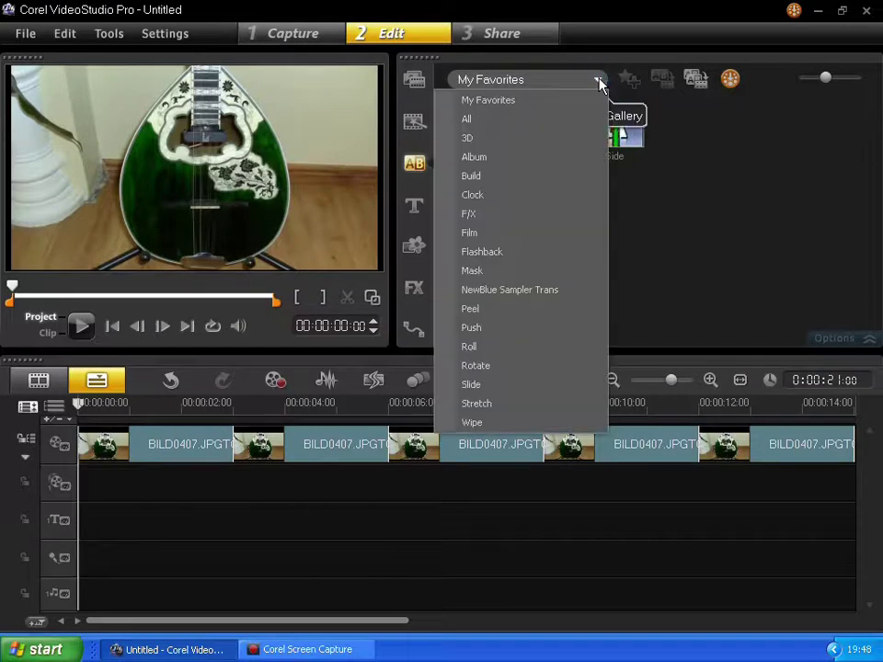
click(581, 119)
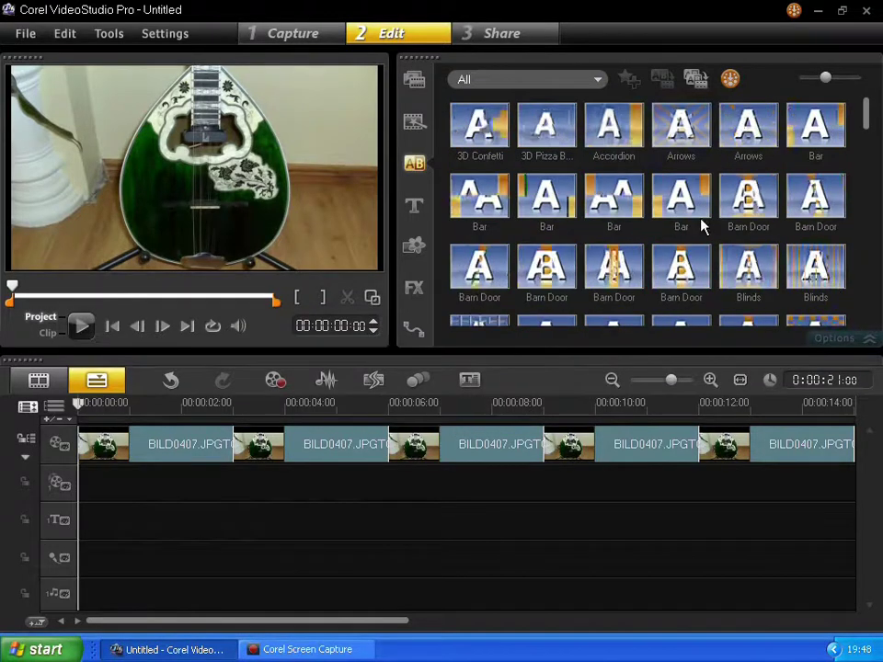
scroll(859, 226, down, 3)
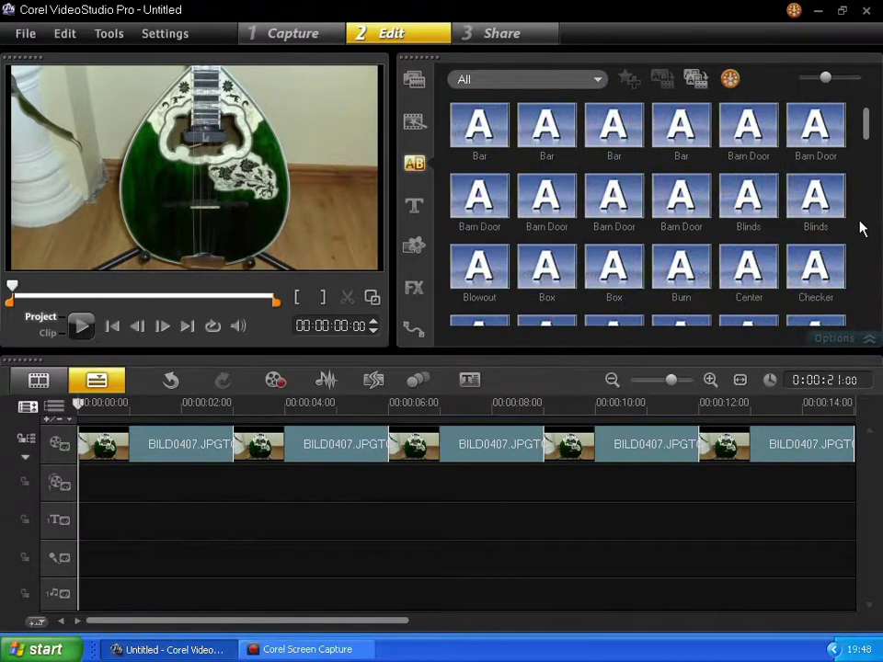
scroll(859, 229, down, 2)
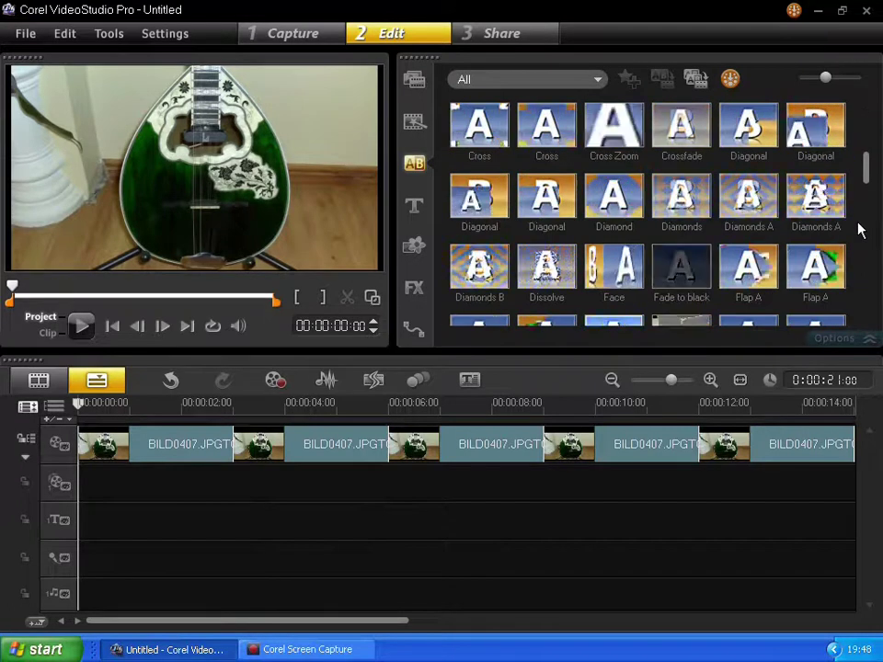
scroll(858, 229, down, 1)
scroll(856, 230, down, 2)
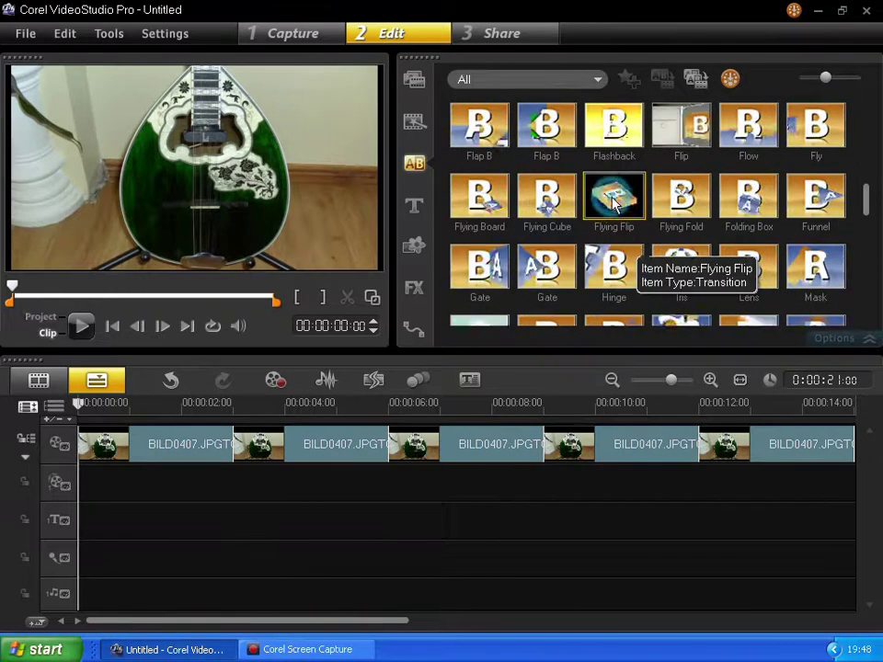
click(614, 212)
drag(613, 211, 118, 445)
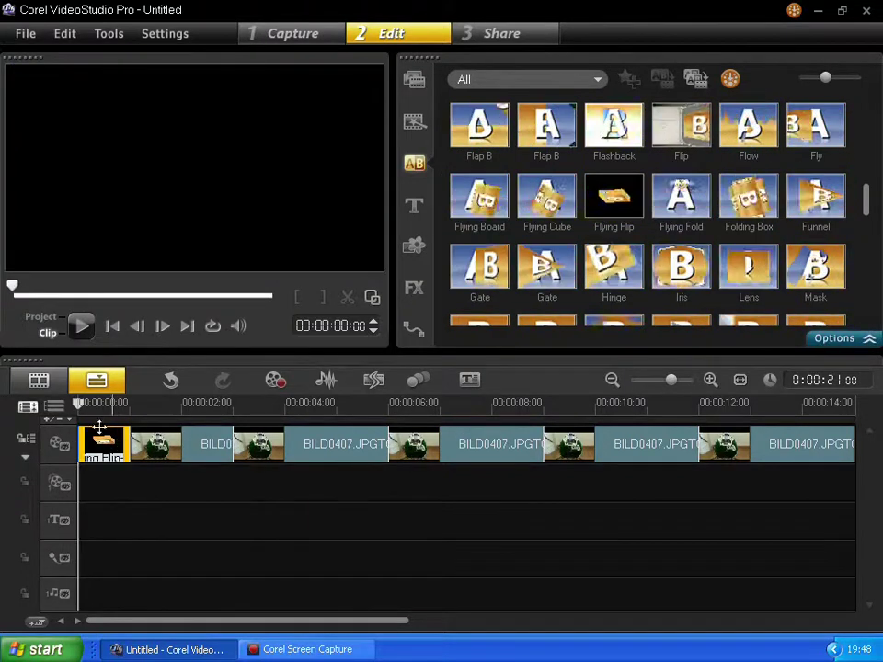
Step: Play the Flying Flip transition twice from its start, and open its settings
click(81, 329)
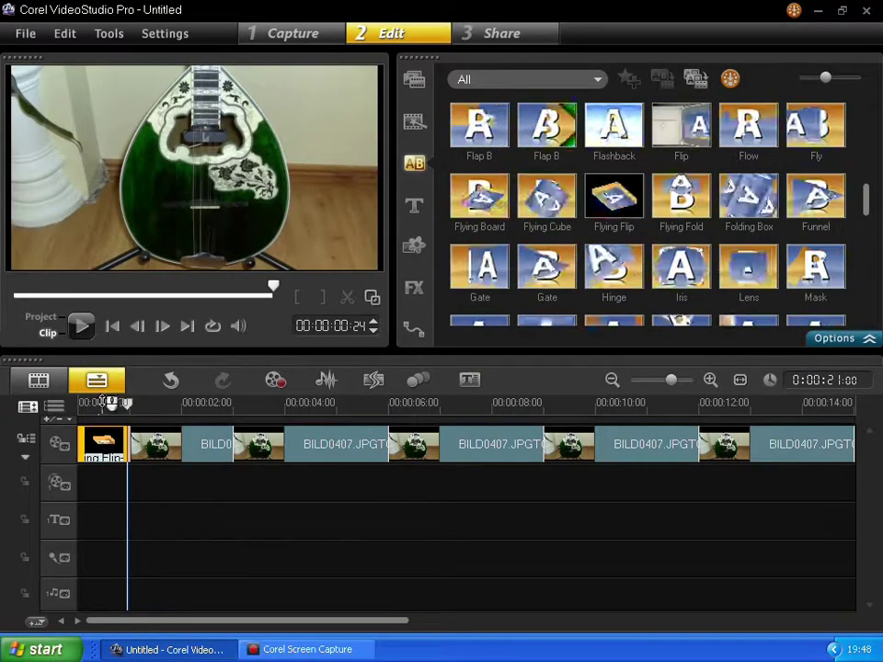
click(112, 327)
click(80, 327)
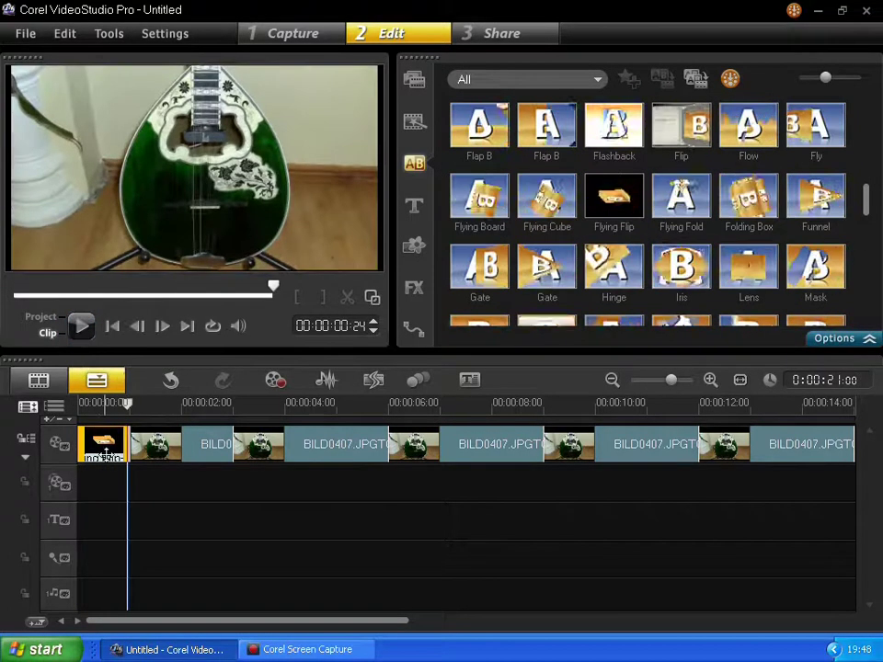
click(112, 327)
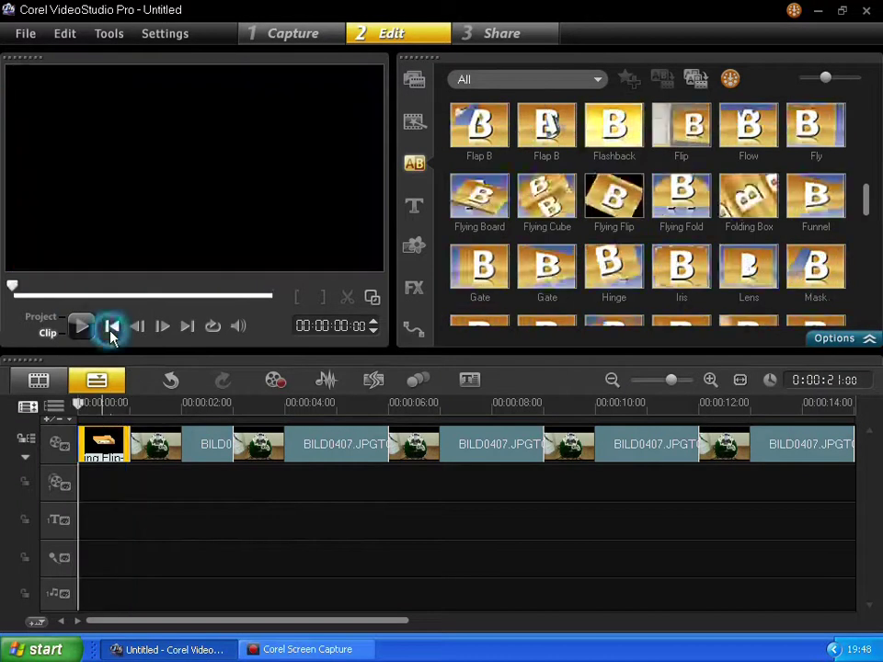
double_click(108, 451)
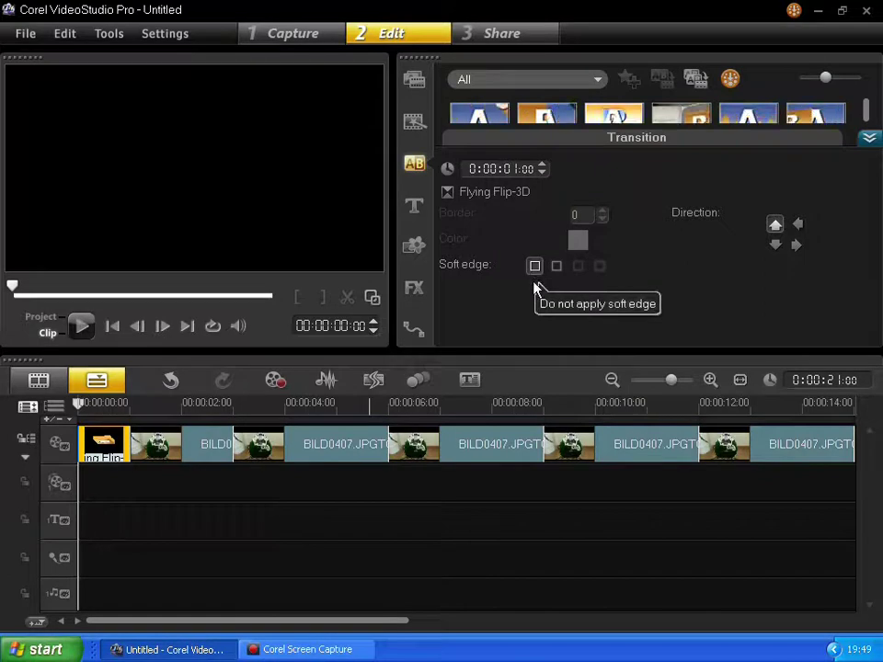
Step: Try the light soft edge on the Flying Flip transition, go back to no soft edge, and try the strong one
click(557, 267)
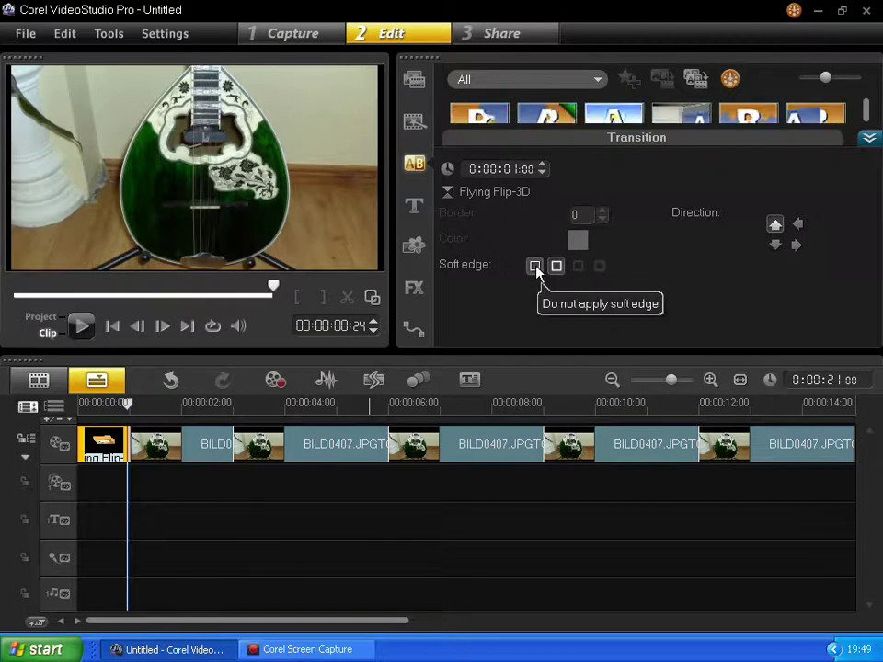
click(534, 265)
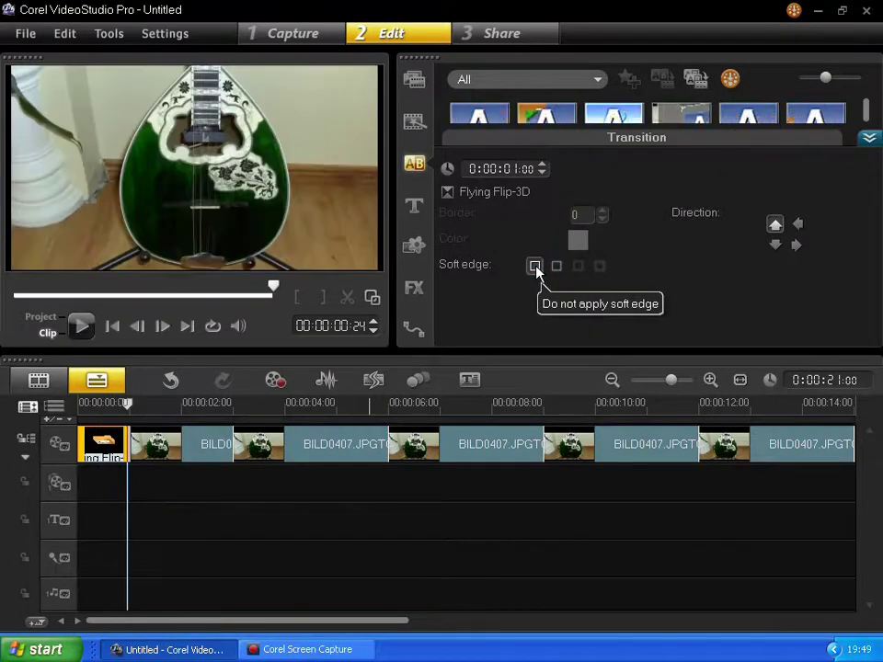
click(601, 267)
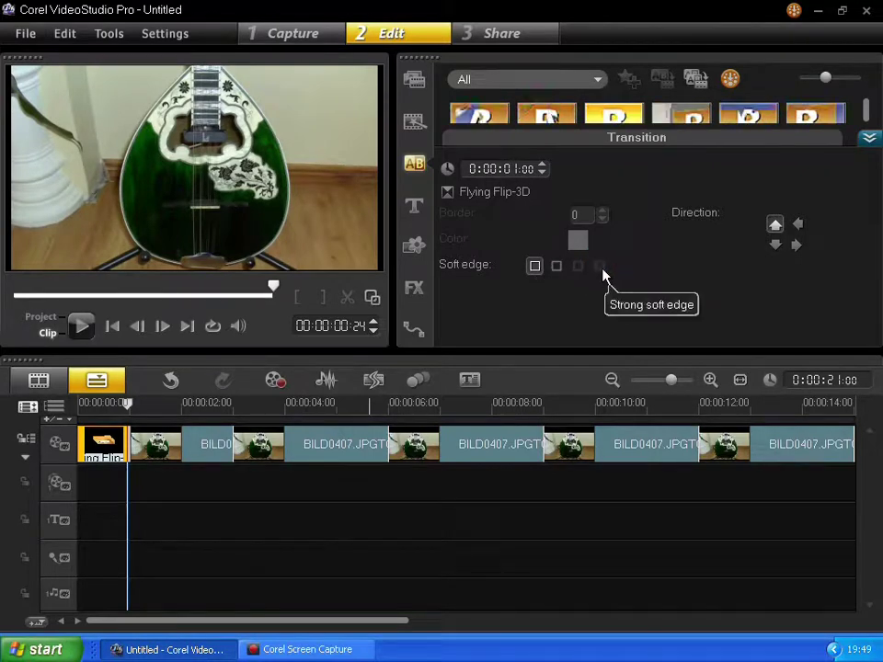
Step: Try the top-to-bottom, left-to-right and right-to-left directions for the Flying Flip transition, and return to bottom to top
click(774, 244)
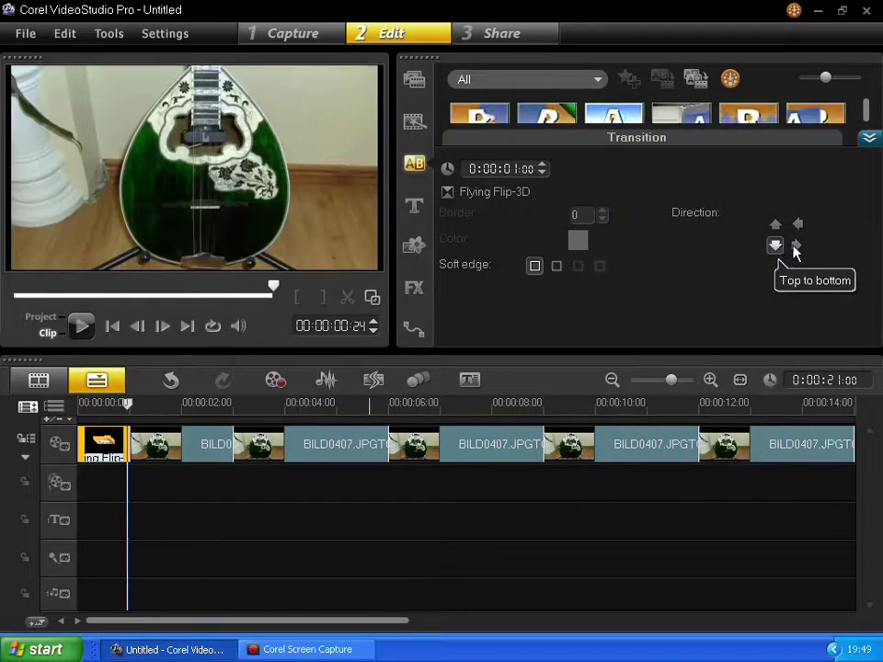
click(796, 246)
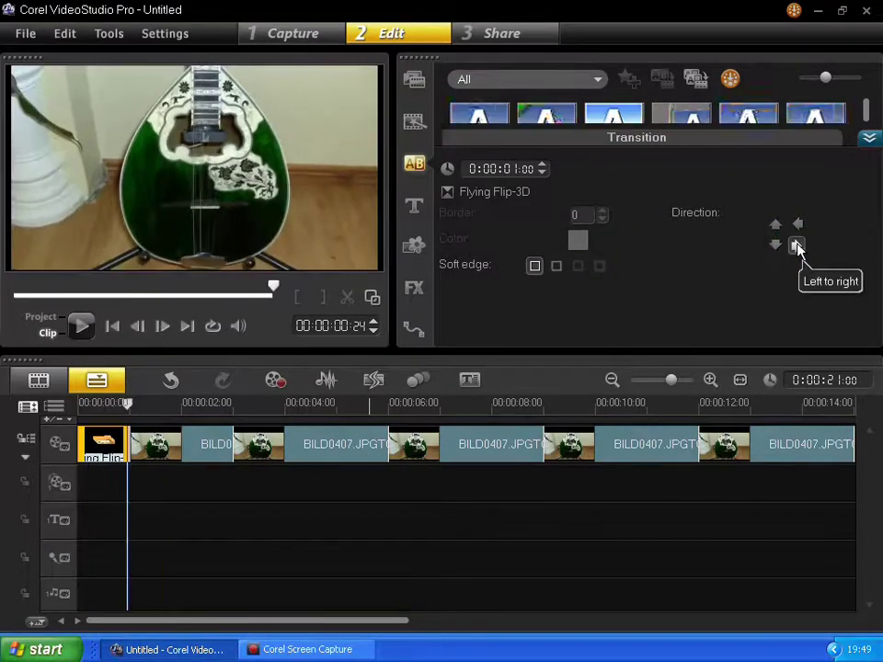
click(797, 225)
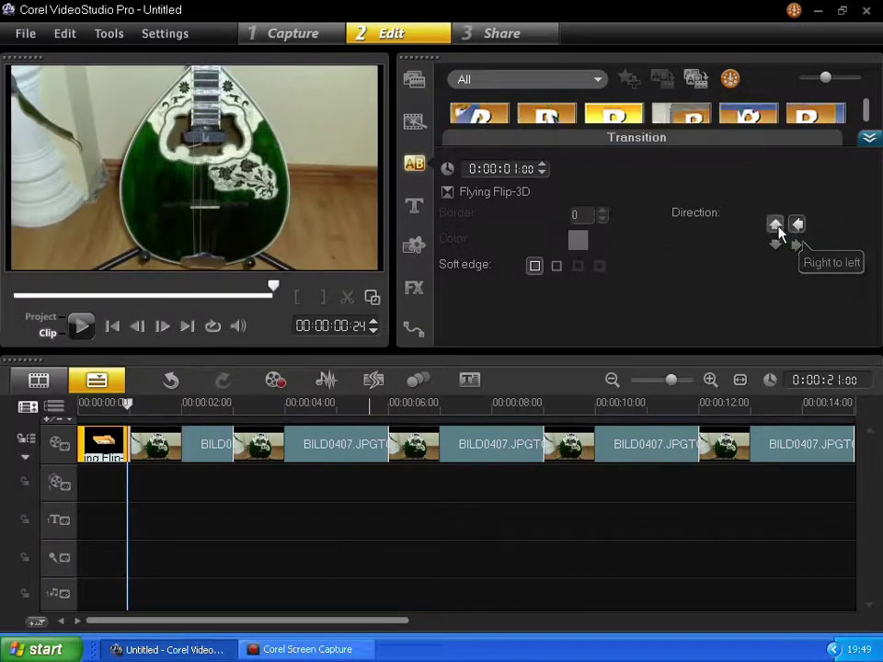
click(777, 225)
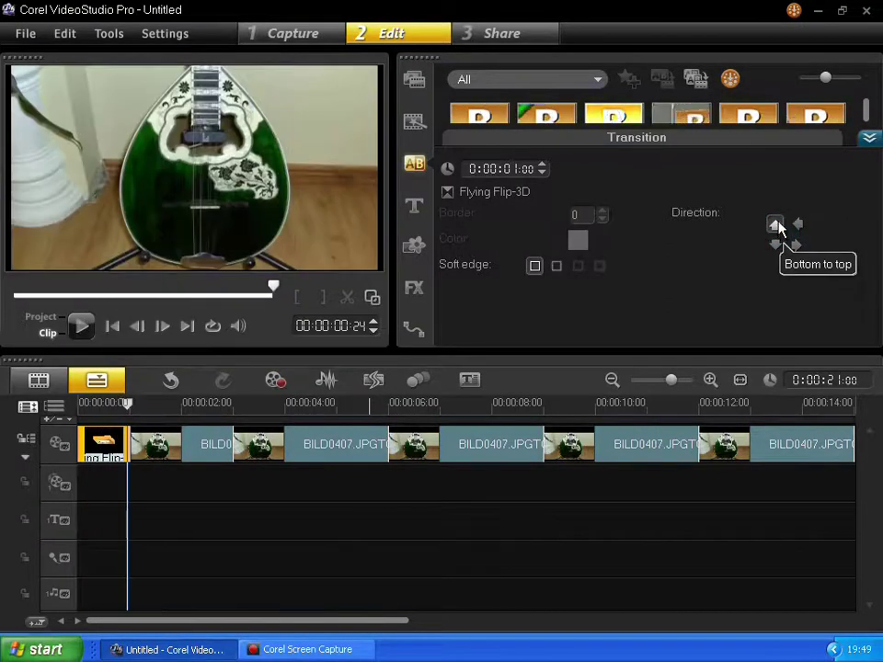
Step: Set the Flying Flip transition's duration to 3 seconds and give it a light soft edge
click(541, 166)
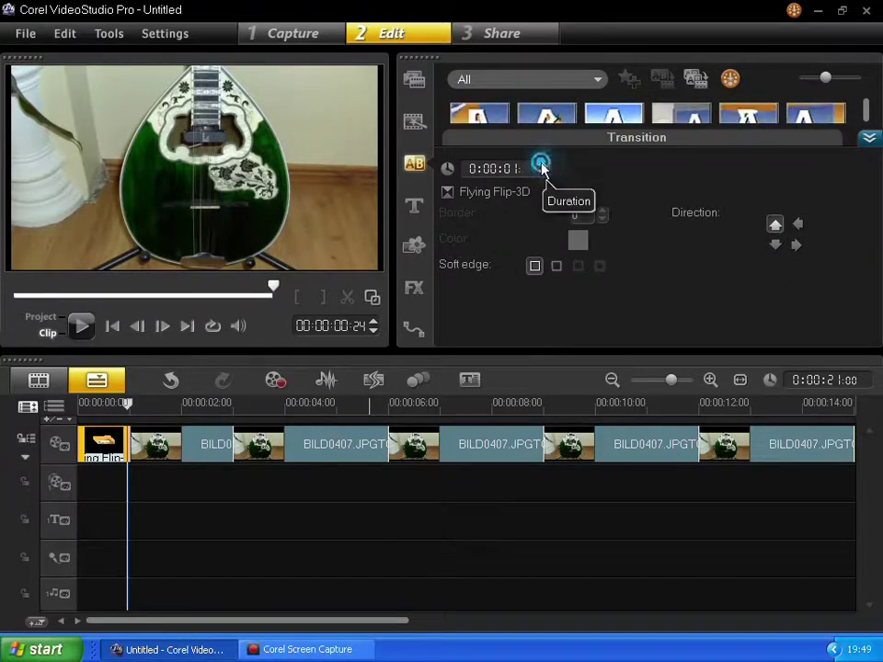
click(542, 166)
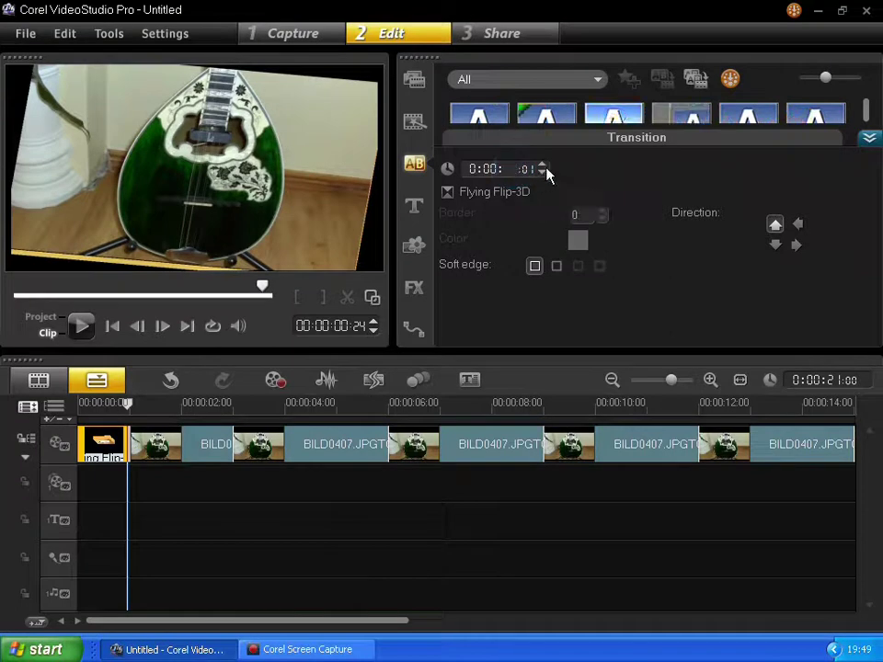
click(542, 167)
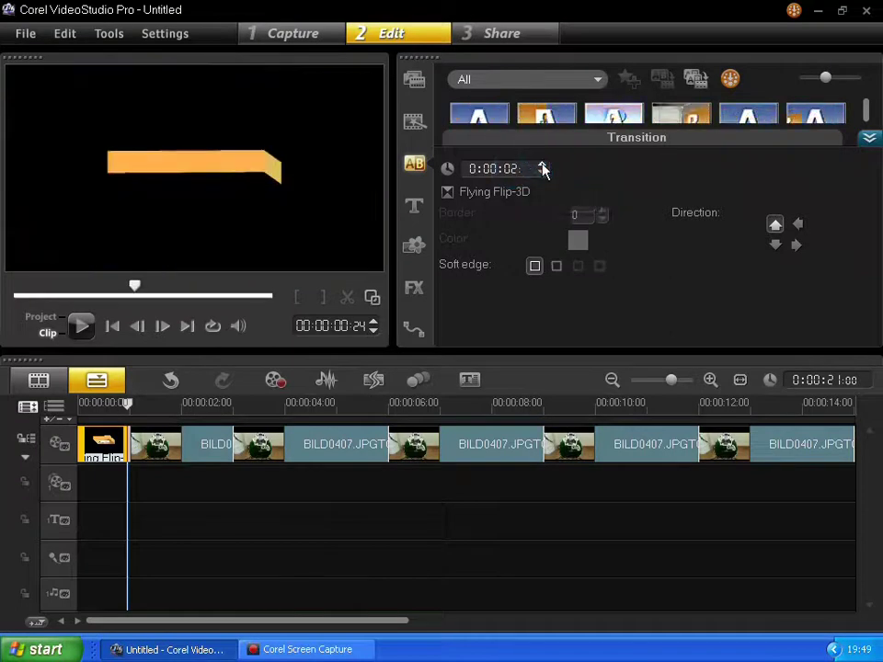
click(540, 173)
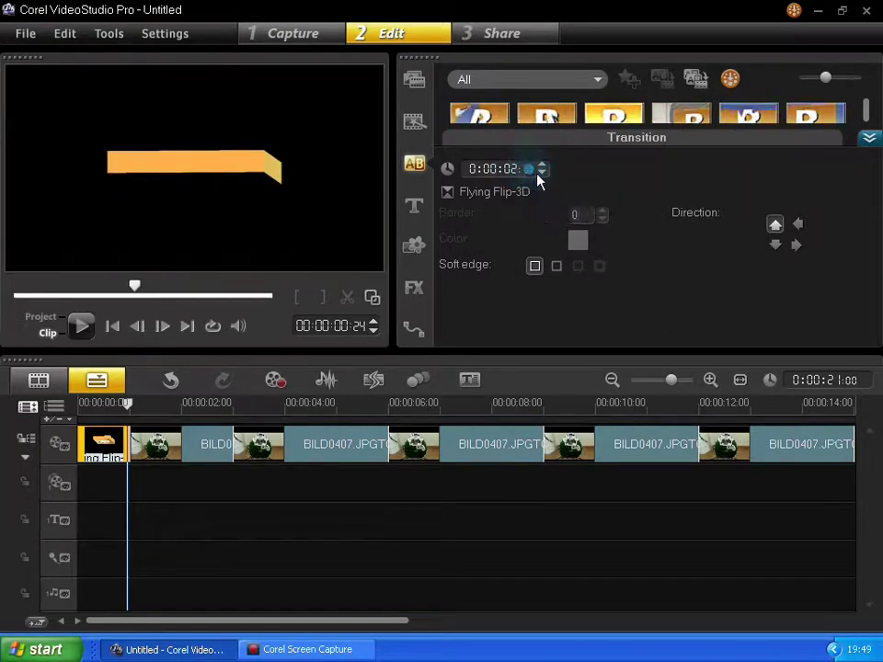
click(542, 169)
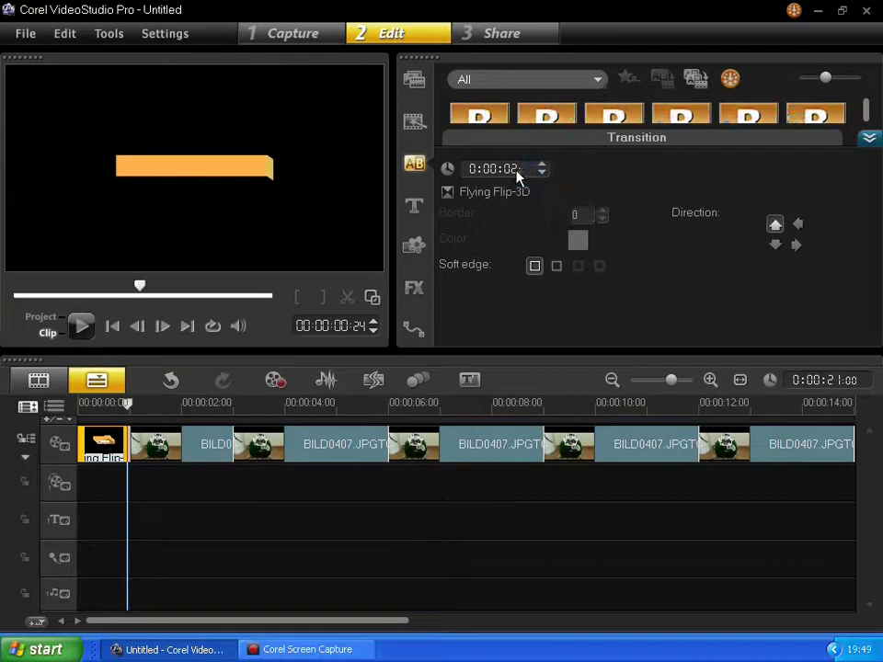
click(511, 169)
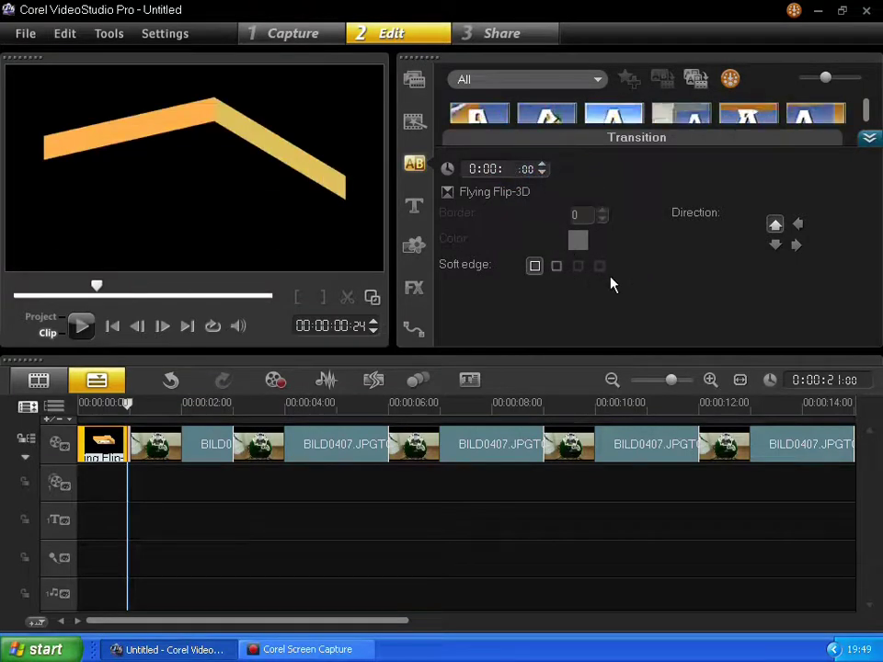
click(555, 266)
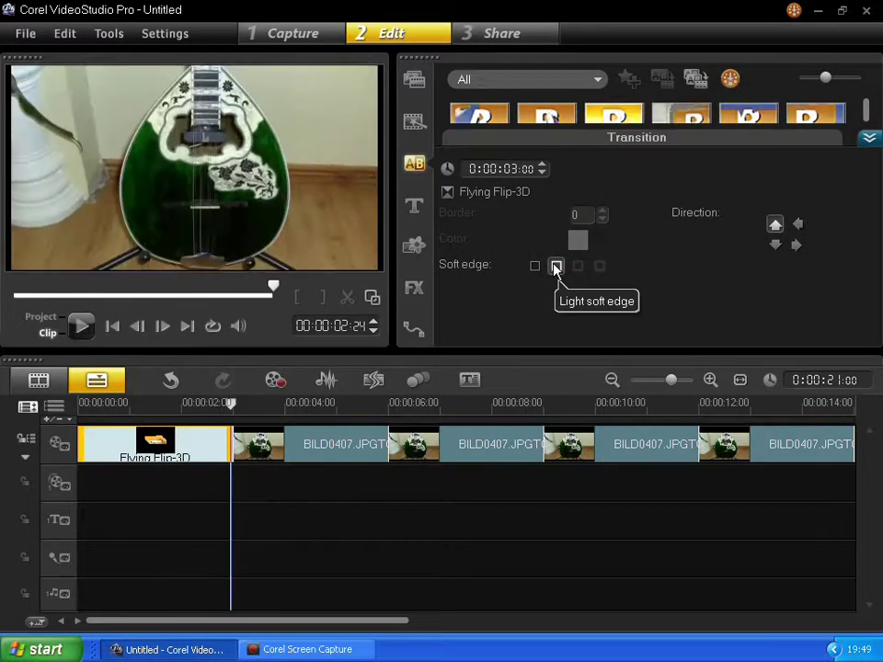
Step: Play the lengthened Flying Flip transition from its start, and replay it with repeat turned on
click(110, 331)
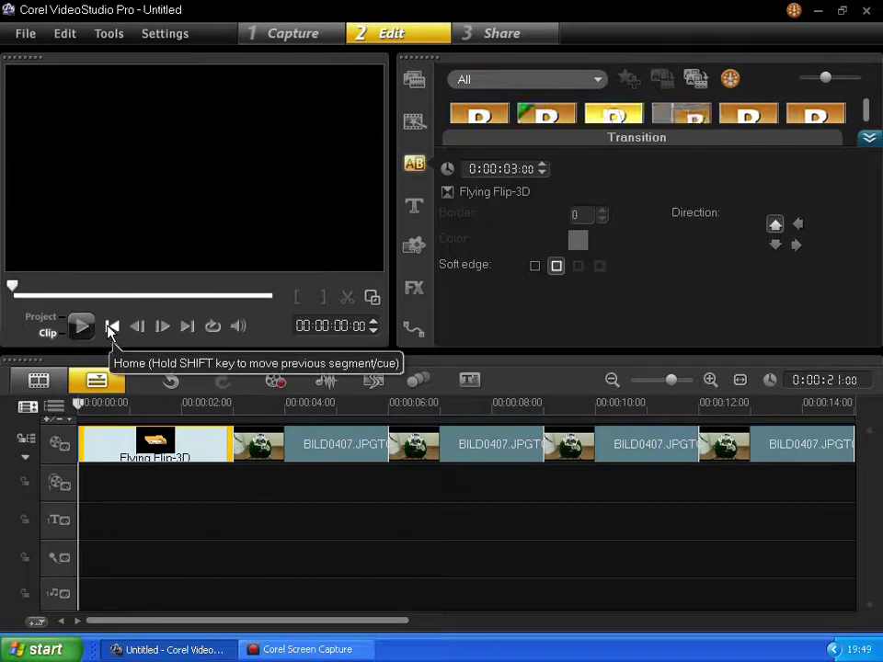
click(82, 327)
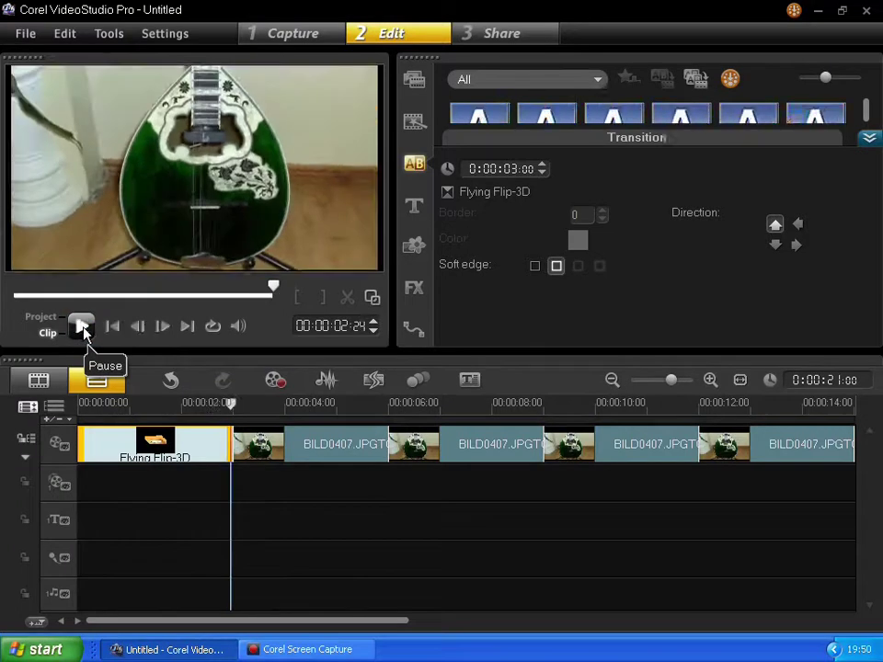
click(213, 328)
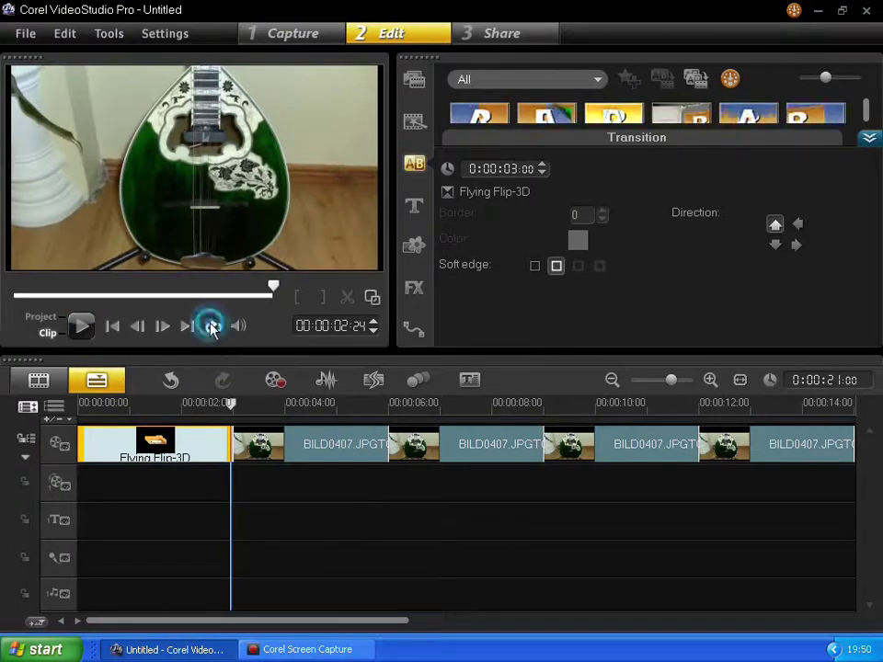
click(81, 328)
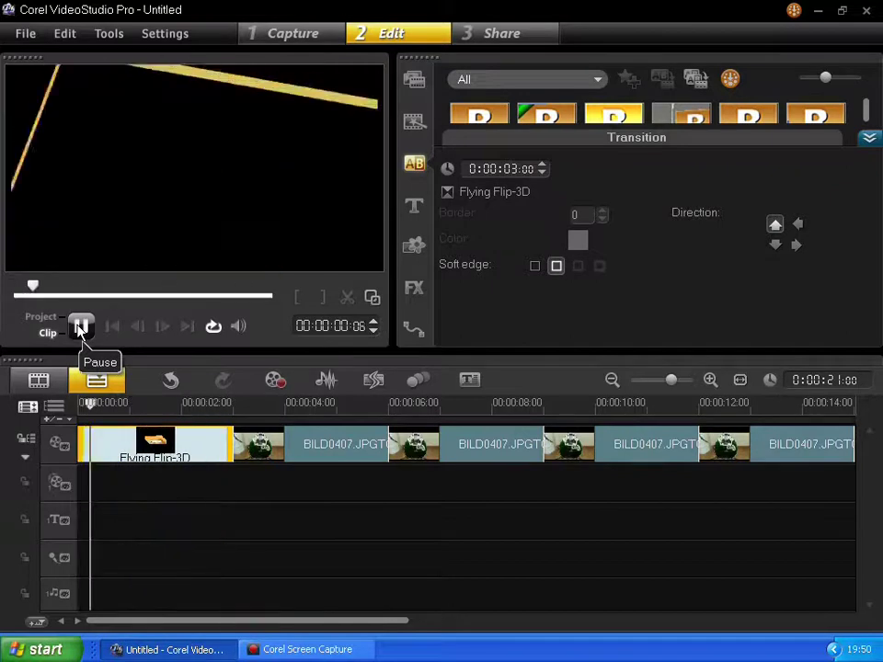
Step: Change the Flying Flip transition's direction to left to right, and stop its playback back at the start
click(796, 247)
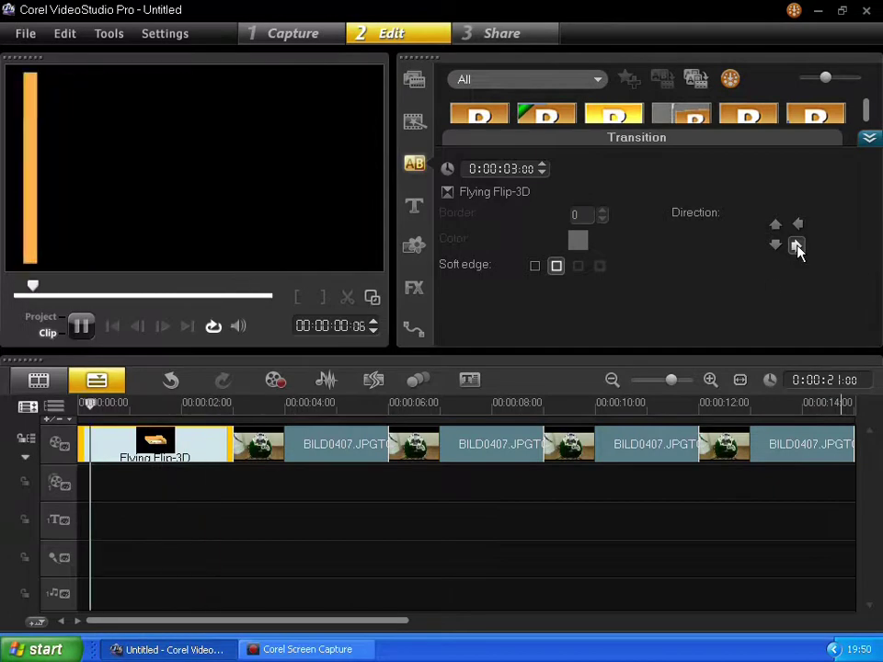
click(81, 329)
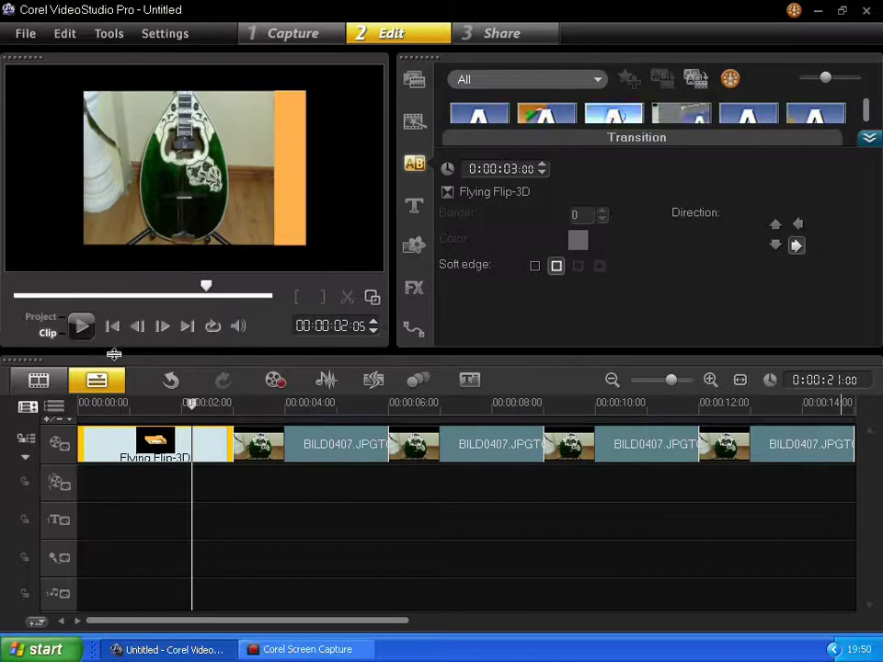
click(111, 328)
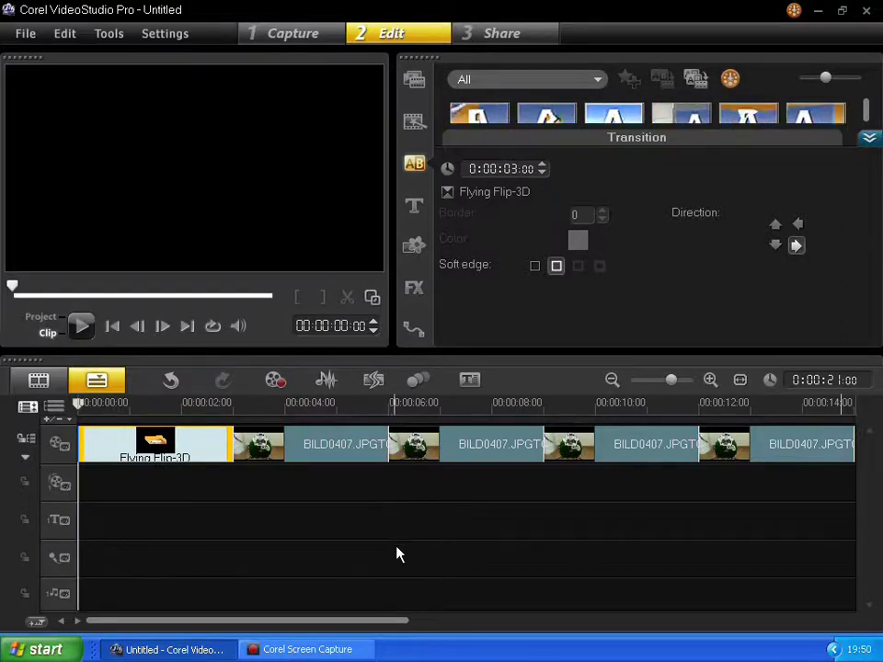
click(345, 651)
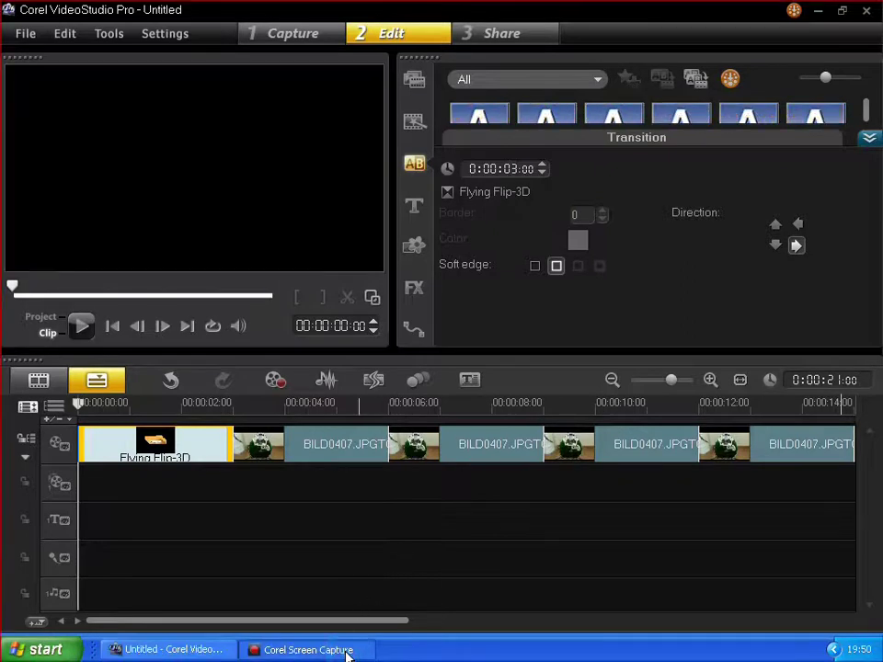